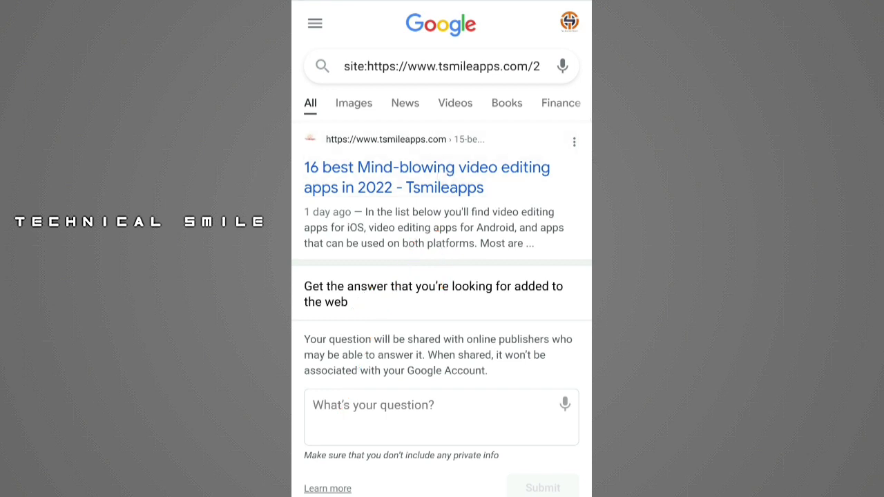
- Open the Tsmileapps '16 best Mind-blowing video editing apps' article and scroll through it
click(427, 177)
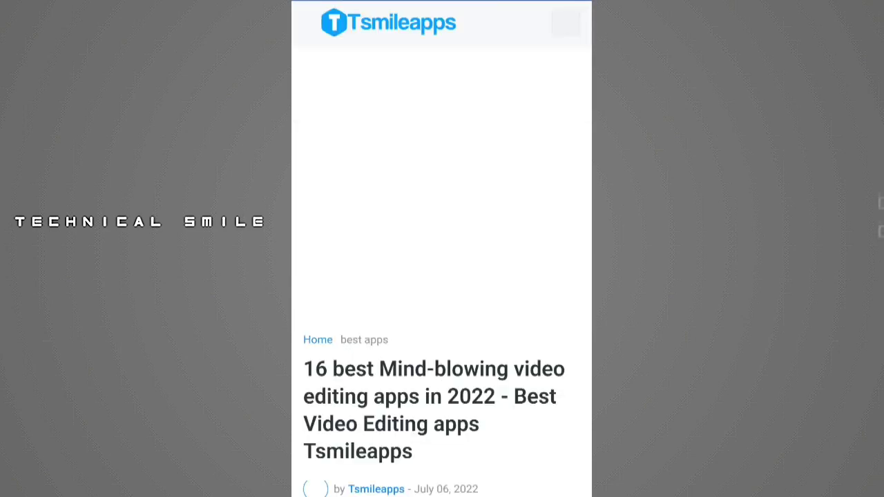
scroll(442, 277, down, 5)
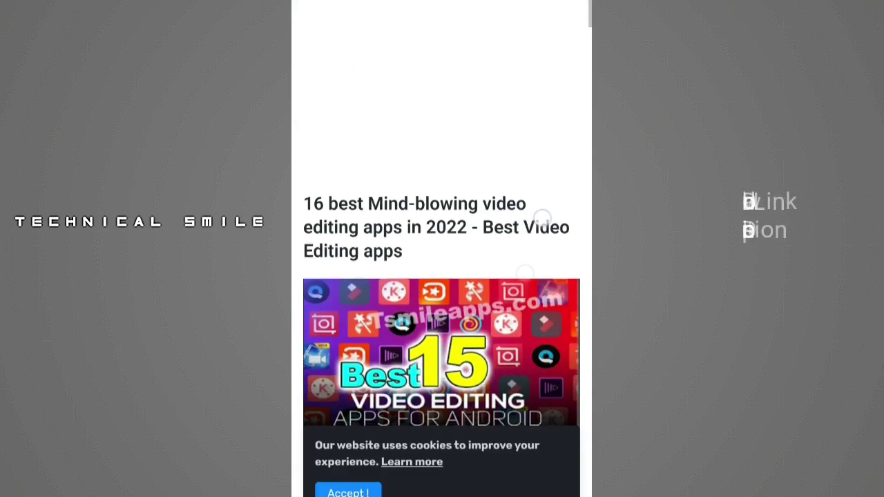
scroll(492, 337, down, 10)
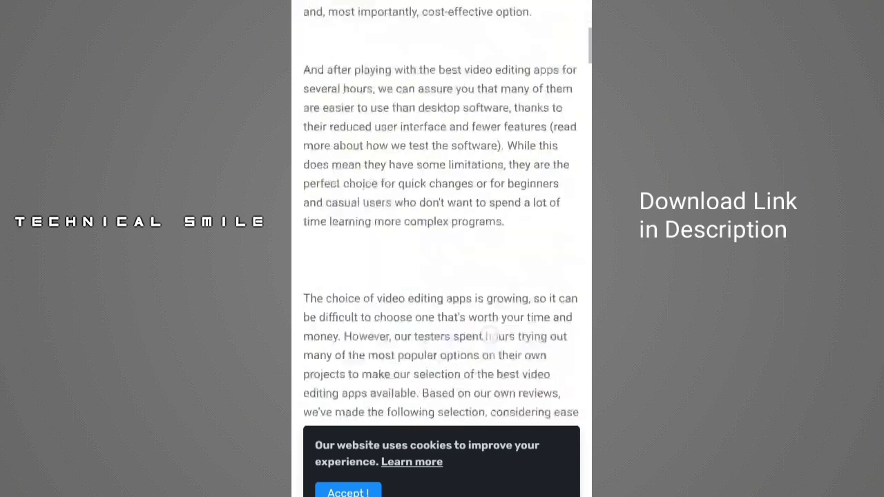
scroll(492, 337, down, 5)
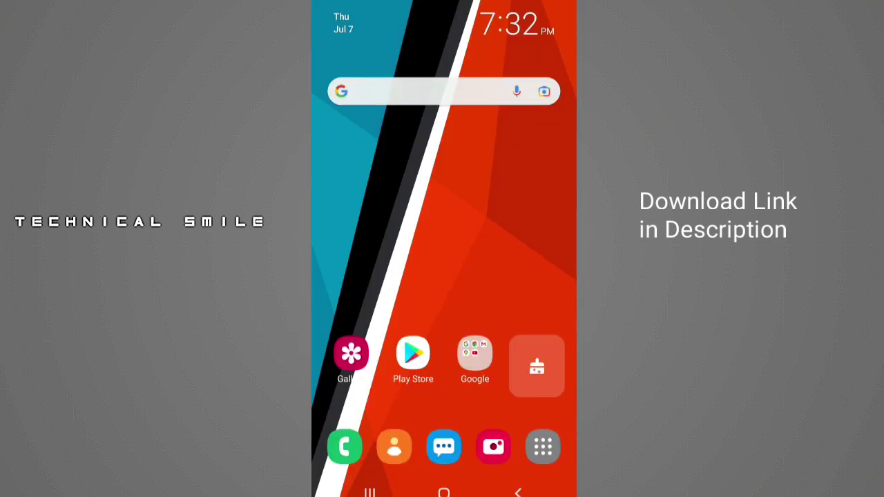
- Page through the Android app drawer and launch Google Photos
drag(444, 3, 443, 277)
drag(444, 414, 443, 207)
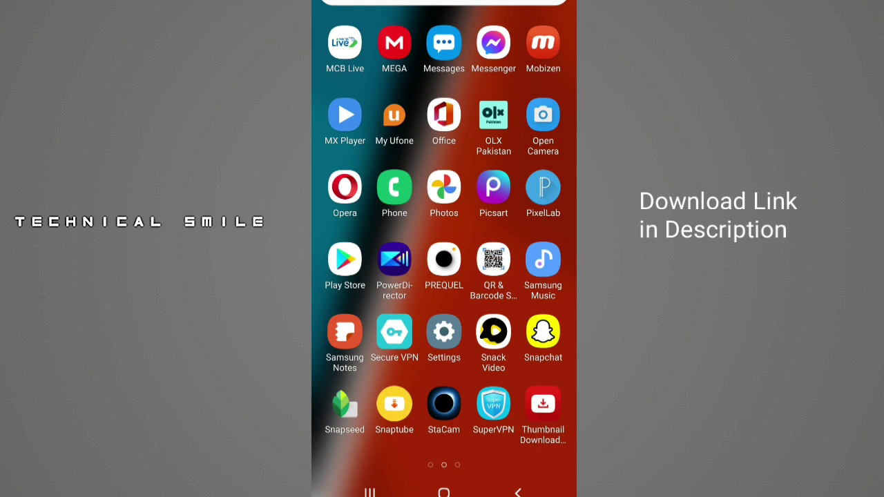
scroll(444, 234, right, 5)
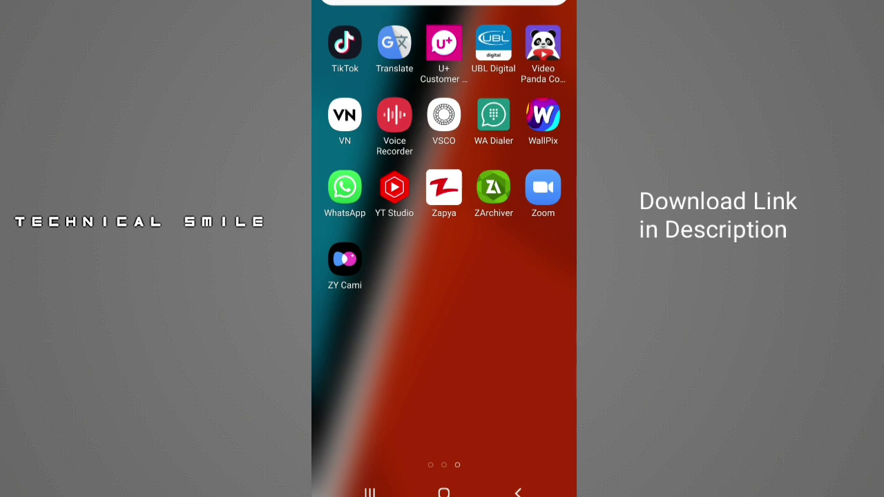
scroll(444, 233, left, 5)
scroll(444, 233, left, 5)
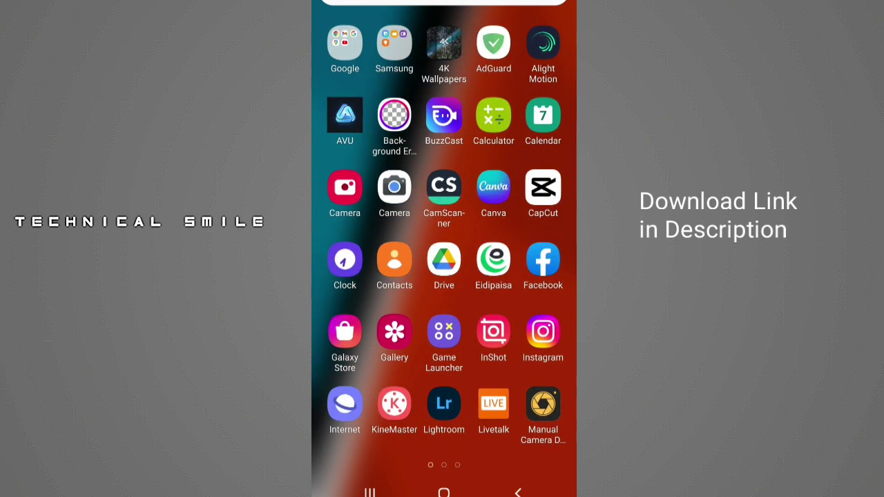
scroll(444, 233, right, 5)
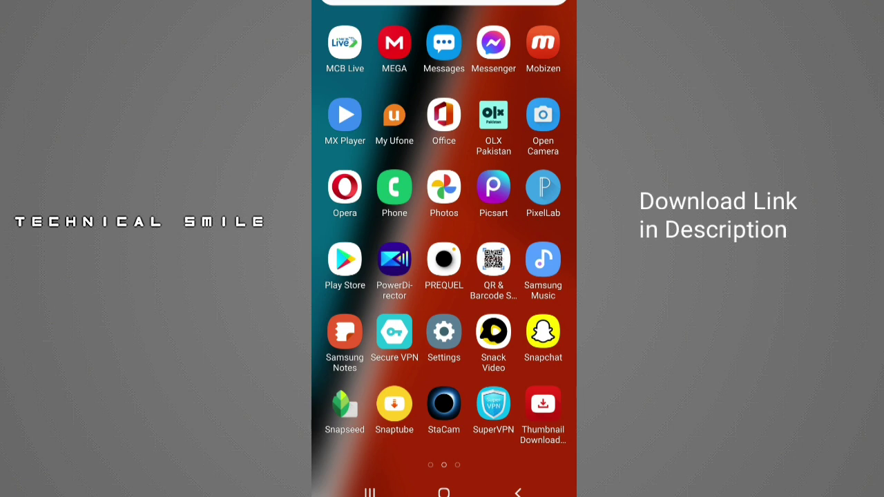
click(444, 188)
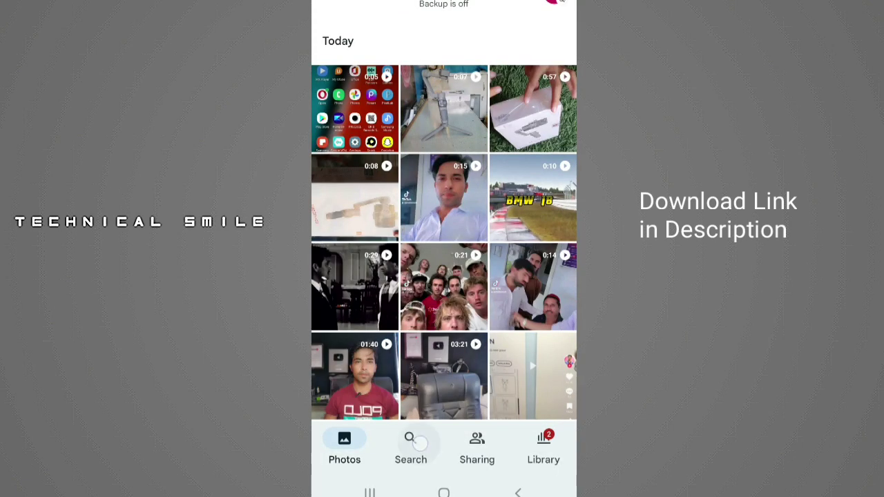
- Go to the Library and open the Camera album
click(411, 442)
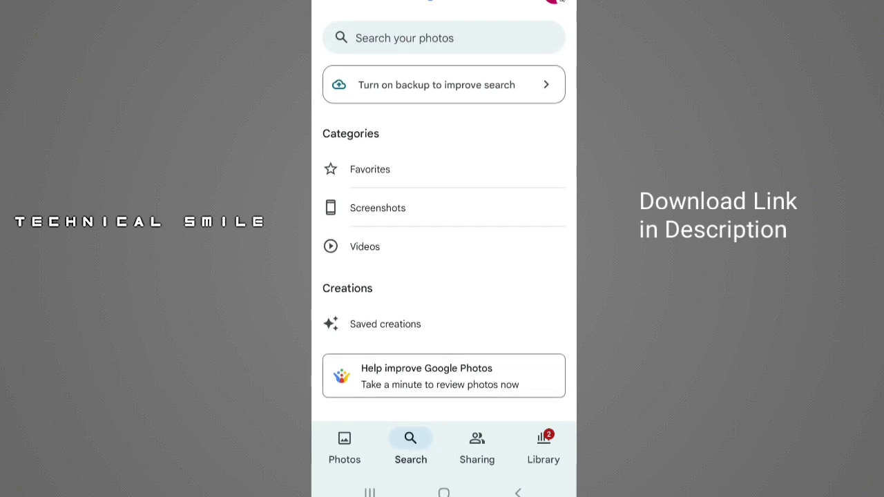
click(543, 446)
click(379, 173)
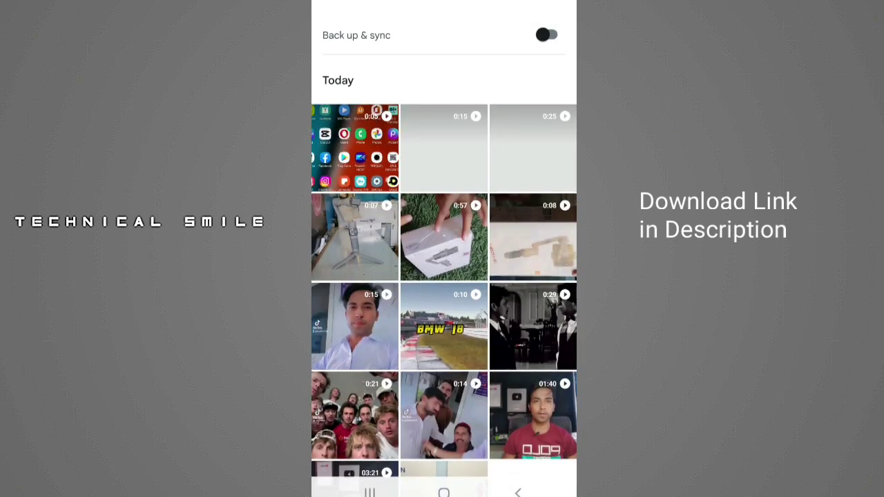
- Scroll down to Tue, Jun 21 and open the 0:12 gravel-path video
scroll(444, 276, down, 3)
scroll(444, 276, down, 10)
scroll(510, 351, down, 5)
scroll(511, 339, down, 5)
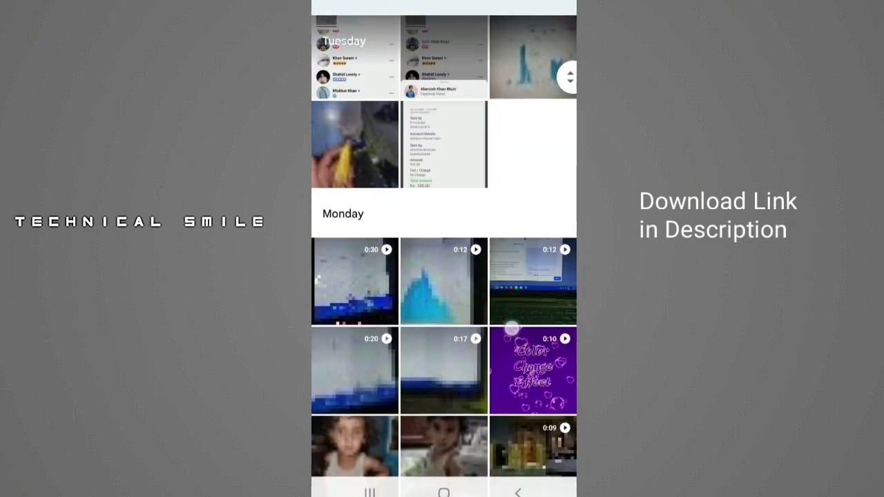
scroll(511, 325, down, 5)
scroll(525, 290, down, 5)
scroll(539, 270, down, 3)
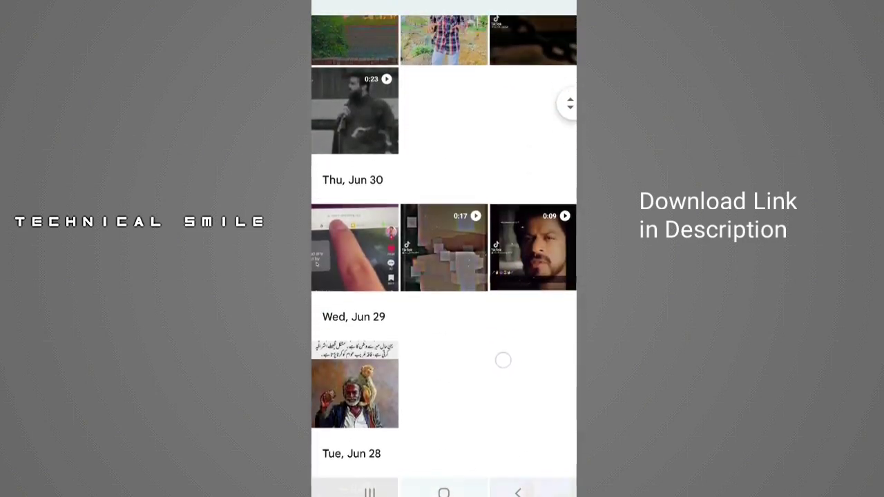
scroll(503, 361, down, 2)
scroll(543, 253, down, 5)
scroll(525, 276, down, 5)
scroll(444, 276, down, 4)
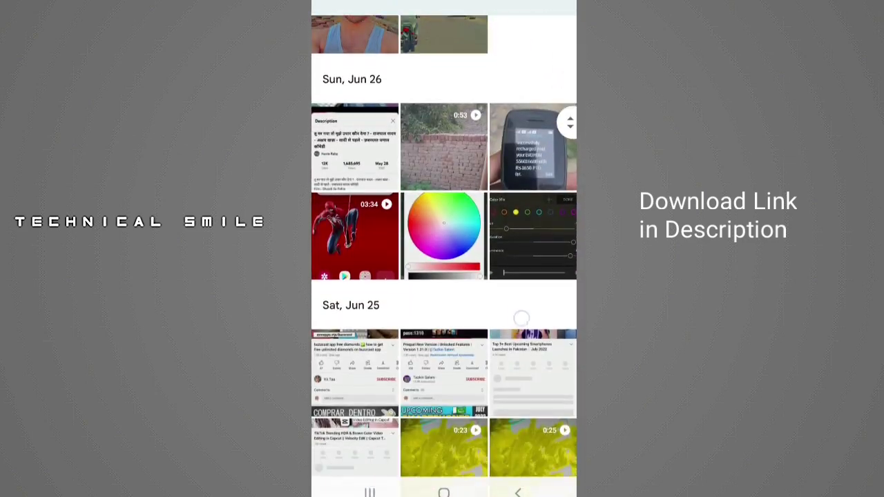
scroll(444, 277, down, 3)
scroll(445, 277, down, 5)
scroll(534, 284, down, 1)
scroll(534, 284, down, 5)
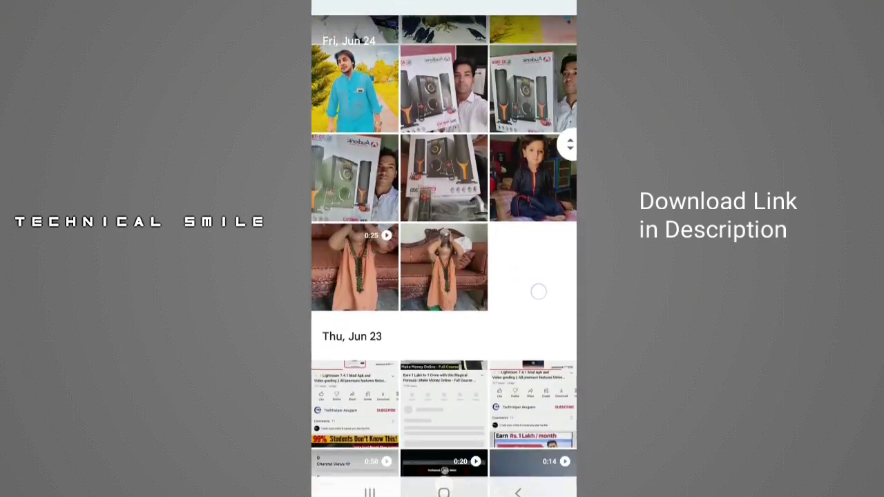
scroll(537, 290, down, 5)
scroll(536, 276, down, 5)
scroll(539, 254, down, 5)
scroll(539, 254, down, 5)
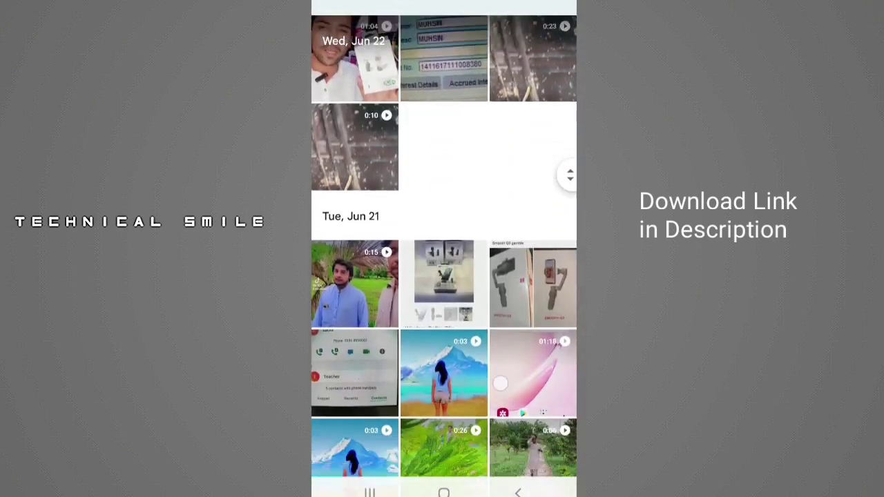
scroll(534, 296, down, 3)
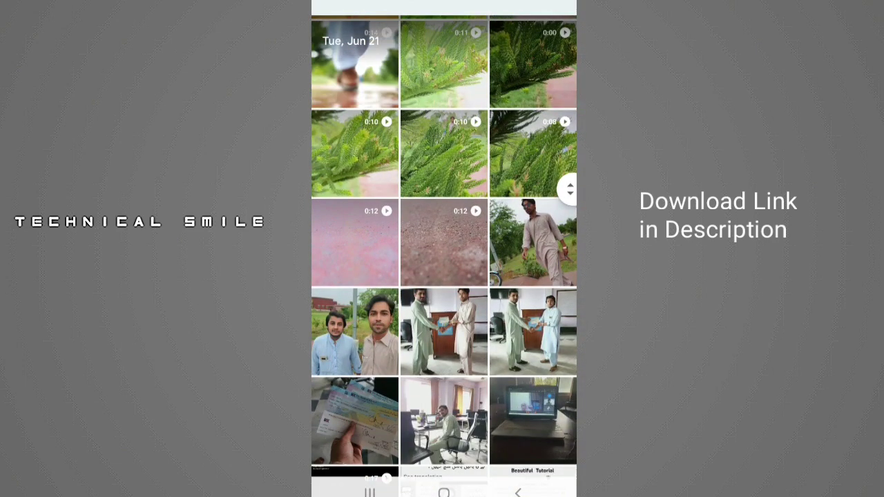
click(443, 242)
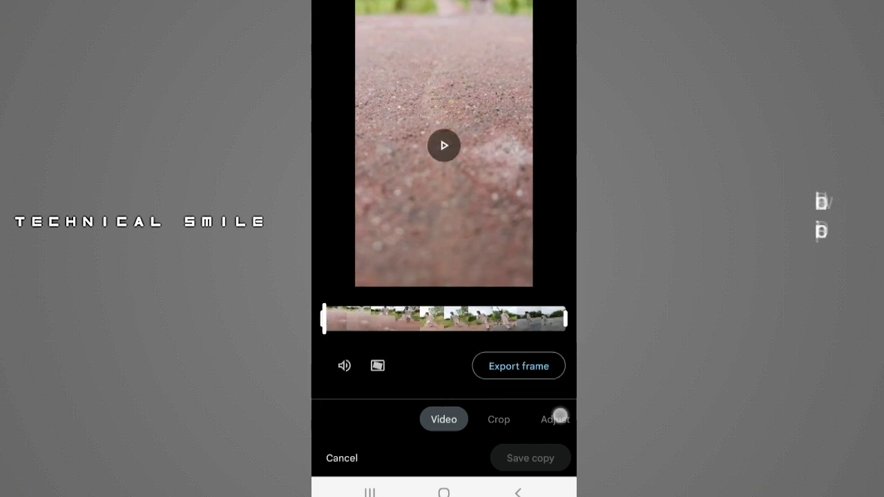
- Apply the Bazaar filter at intensity 20 and move the preview to 0:04
drag(560, 415, 414, 417)
mouse_move(538, 342)
mouse_down()
mouse_move(359, 342)
mouse_move(539, 342)
mouse_up()
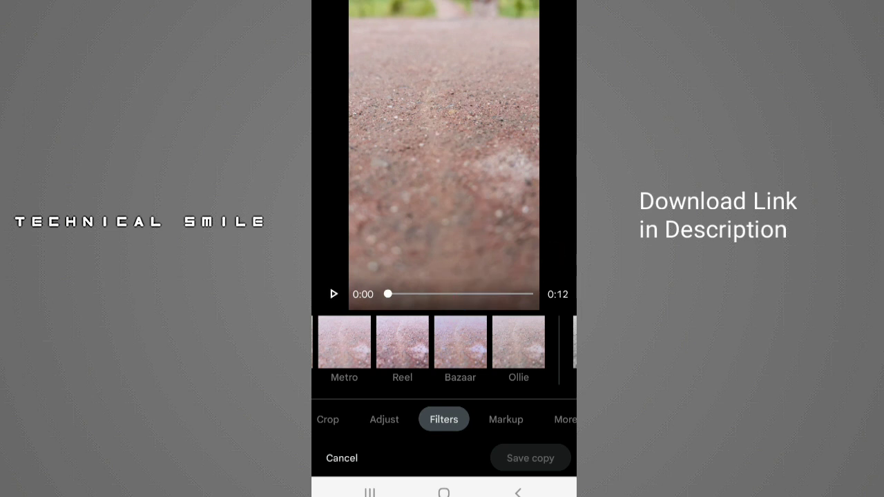
click(460, 345)
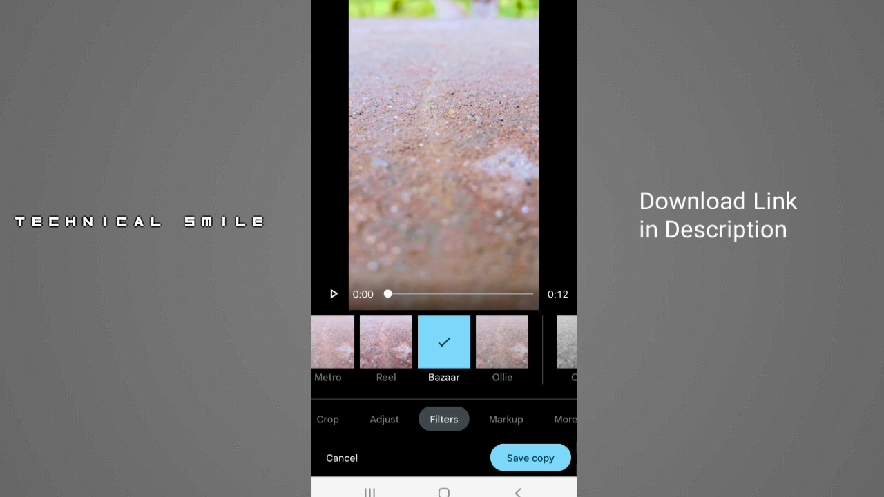
click(443, 342)
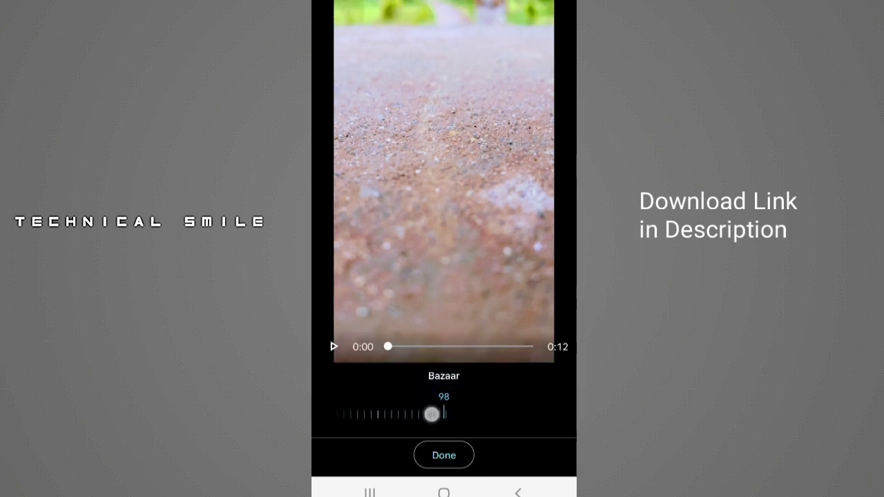
drag(431, 414, 537, 414)
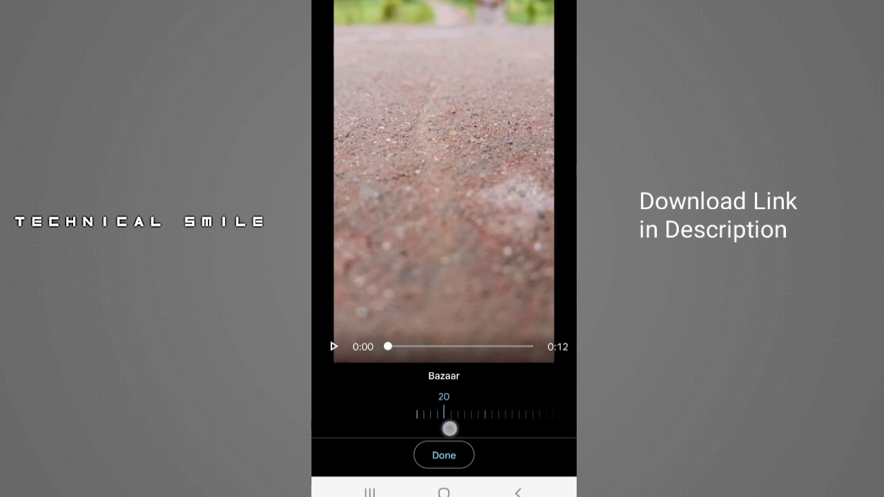
click(443, 455)
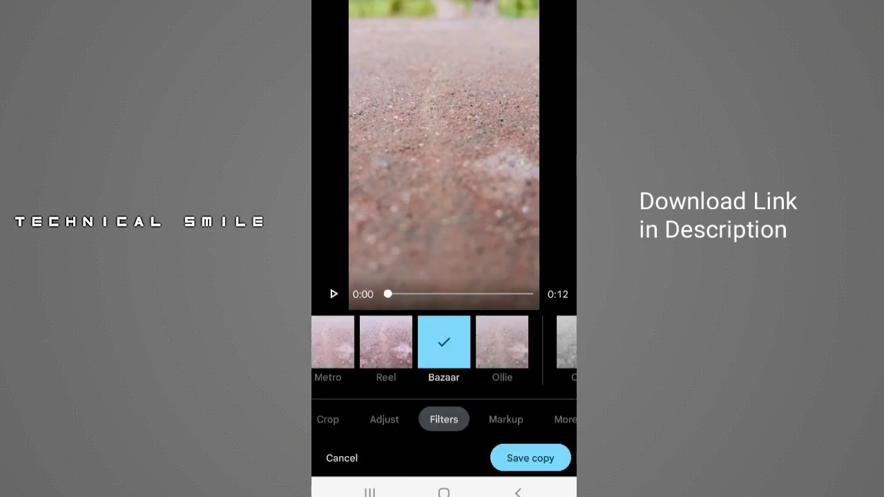
drag(387, 294, 441, 295)
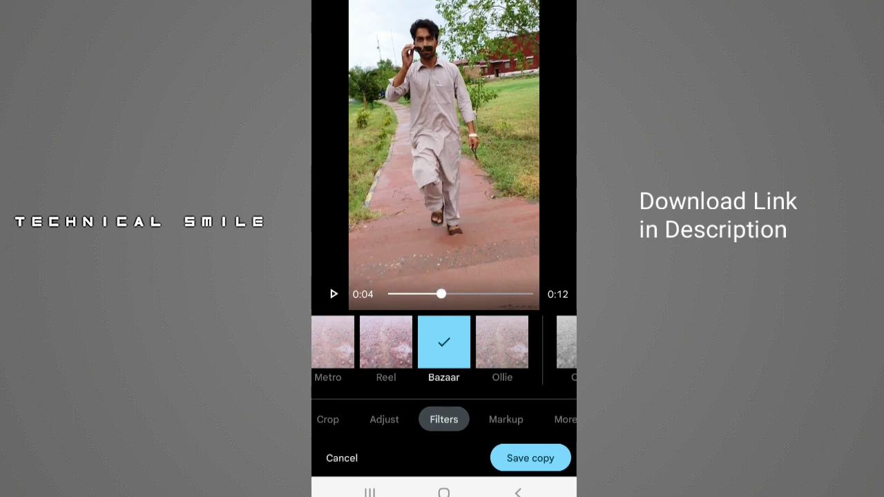
mouse_move(546, 421)
mouse_down()
mouse_move(434, 426)
mouse_move(548, 430)
mouse_up()
- Raise brightness to 43, lower contrast and white point, and pull highlights to -100
click(384, 419)
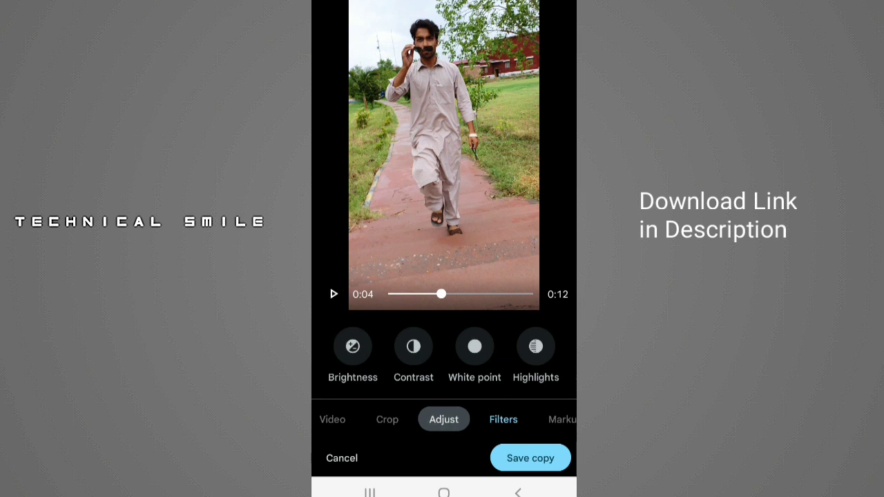
click(353, 345)
drag(487, 422, 457, 430)
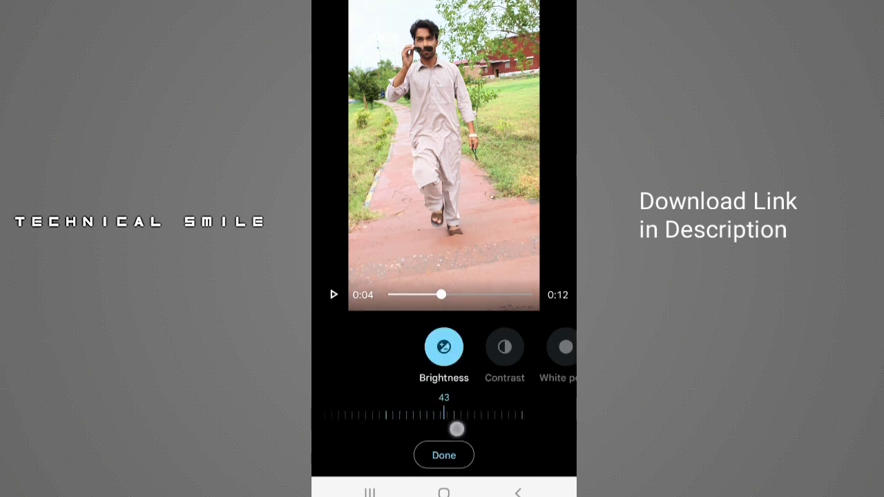
click(505, 346)
drag(503, 423, 525, 421)
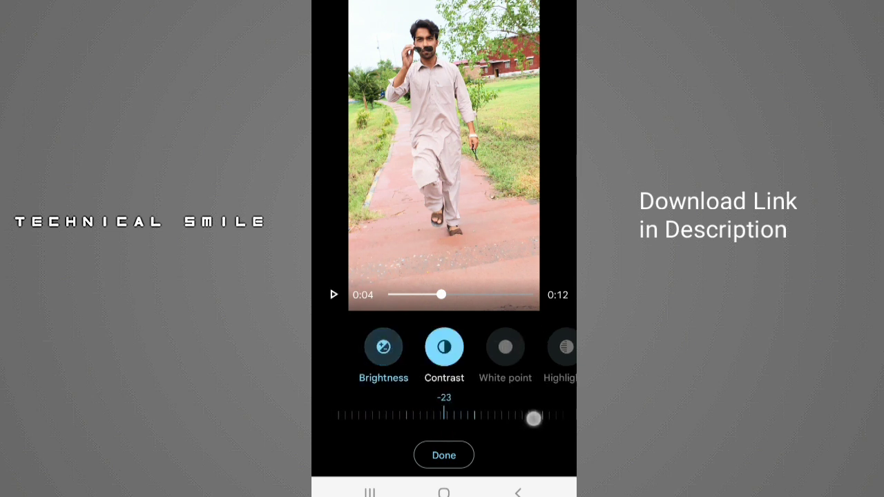
click(505, 347)
drag(499, 414, 516, 412)
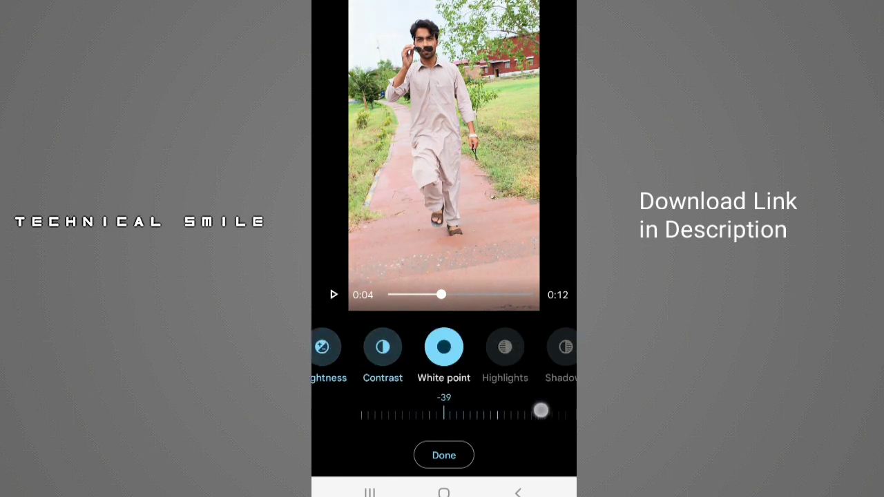
click(511, 350)
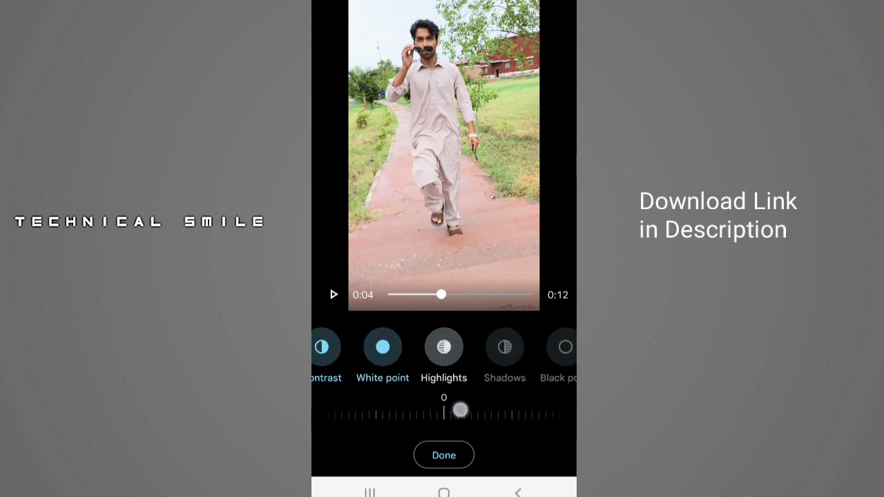
mouse_move(460, 409)
mouse_down()
mouse_move(535, 411)
mouse_move(496, 415)
mouse_up()
- Lower the black point to -12, make skin tone negative, and push blue tone to 100
click(504, 347)
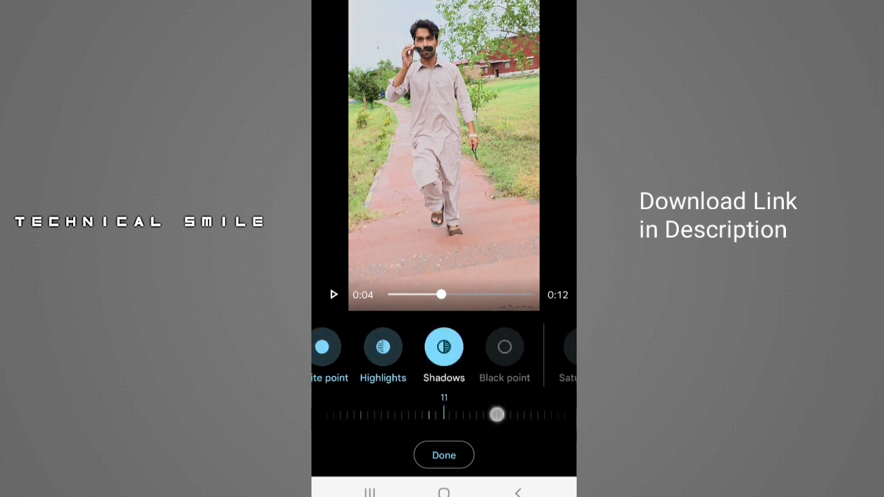
click(505, 348)
mouse_move(492, 418)
mouse_down()
mouse_move(505, 420)
mouse_move(362, 424)
mouse_up()
click(519, 350)
click(516, 366)
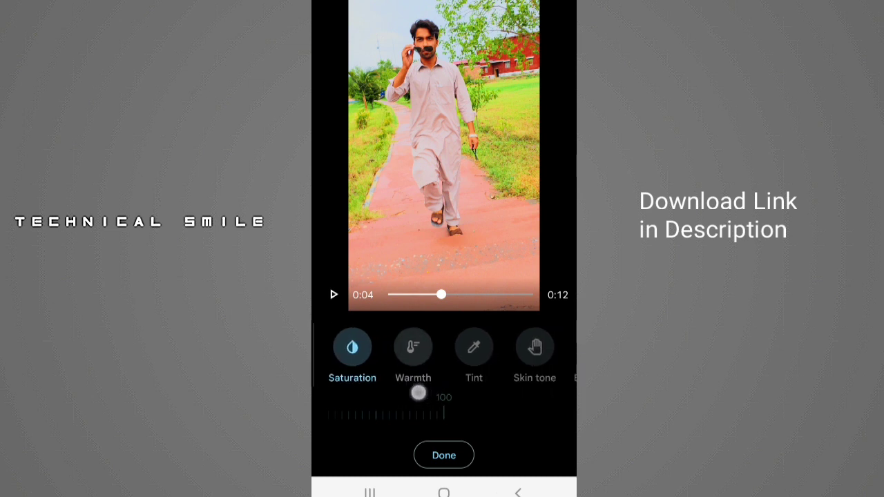
click(474, 348)
click(503, 348)
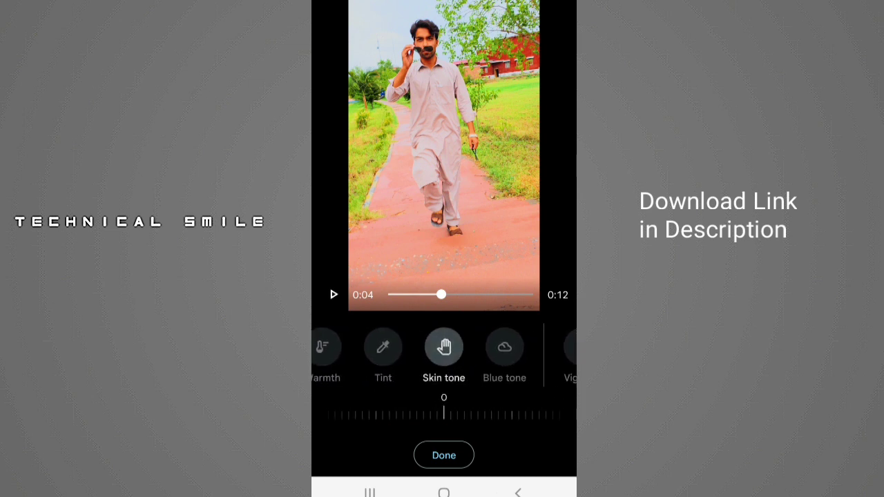
mouse_move(469, 408)
mouse_down()
mouse_move(535, 408)
mouse_move(495, 413)
mouse_up()
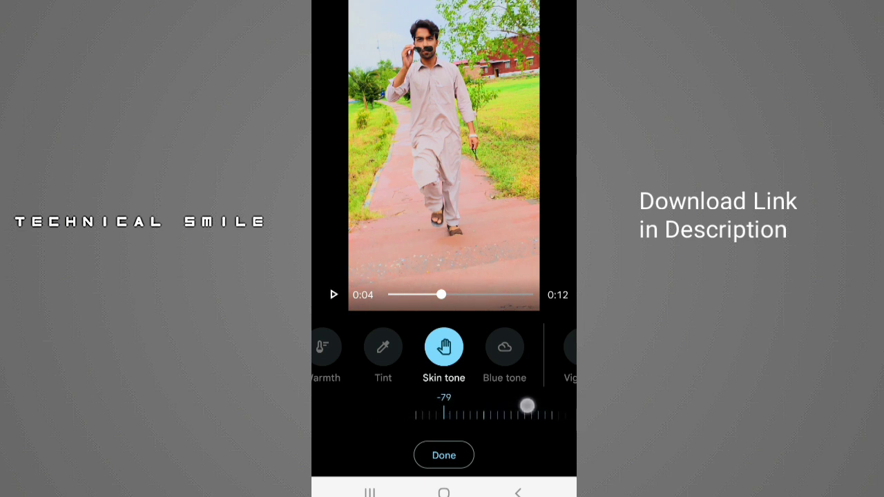
click(504, 346)
drag(540, 415, 389, 417)
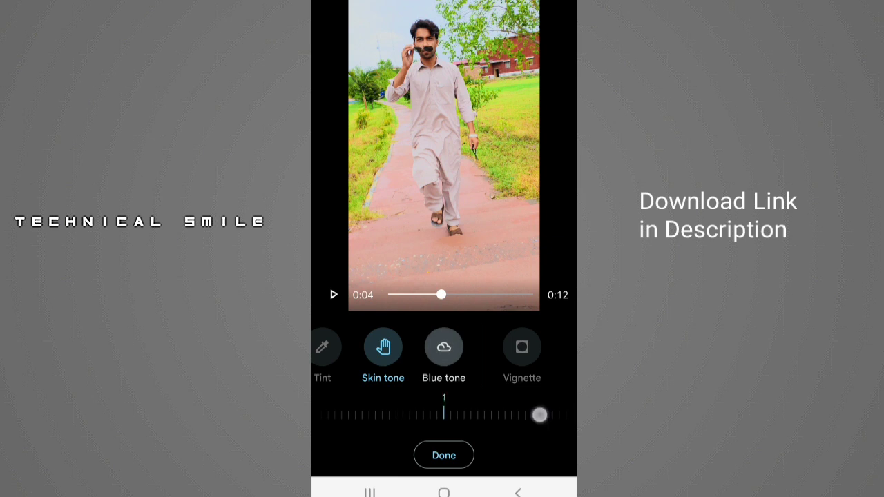
- Cool the warmth slightly and fine-tune the black point
click(323, 347)
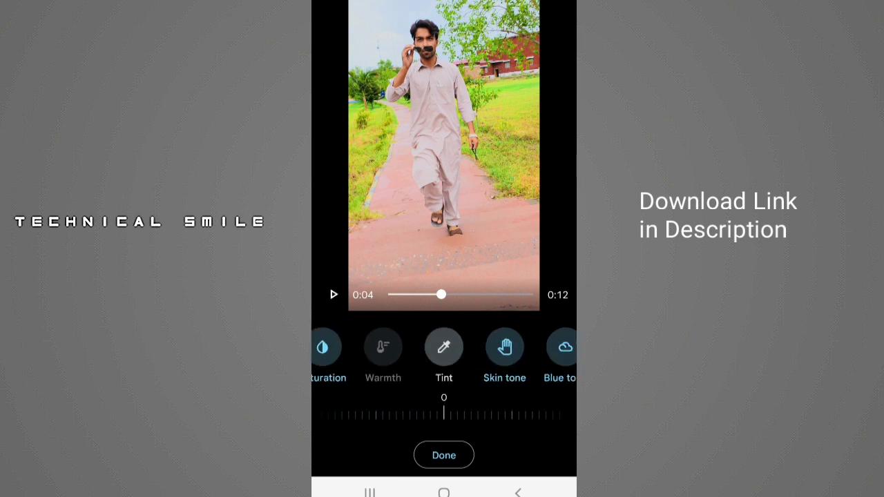
click(383, 347)
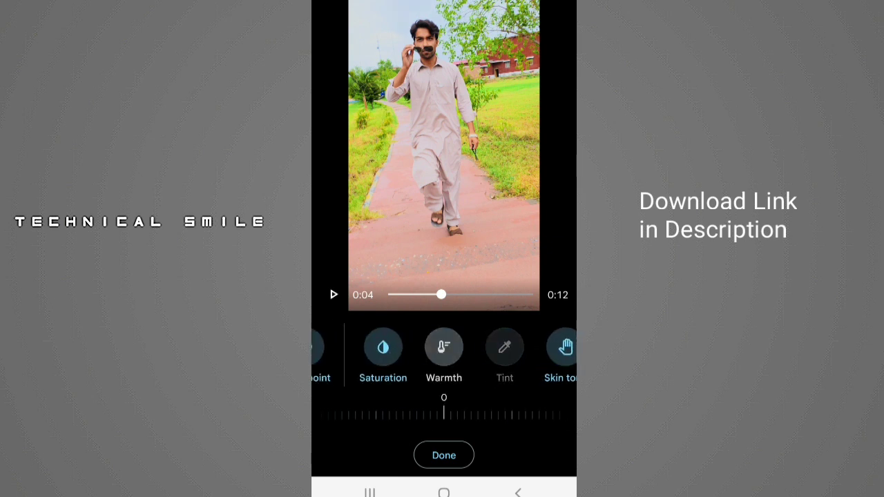
drag(489, 413, 493, 411)
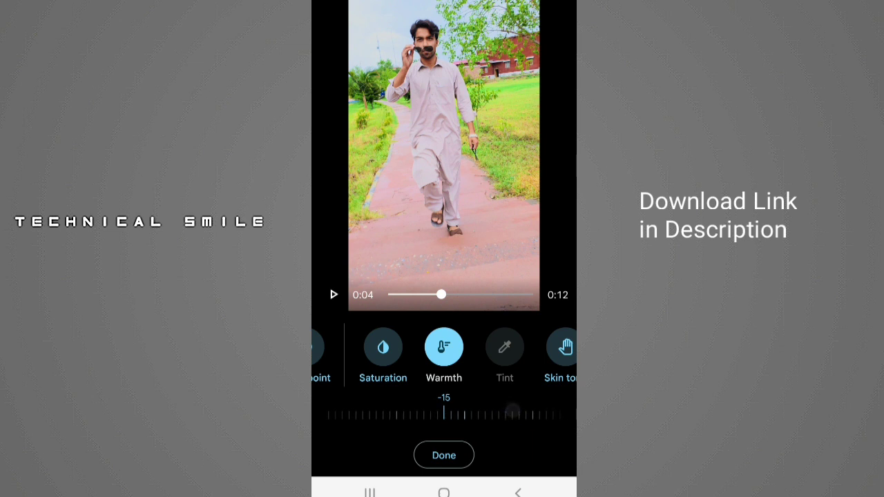
click(378, 352)
click(365, 347)
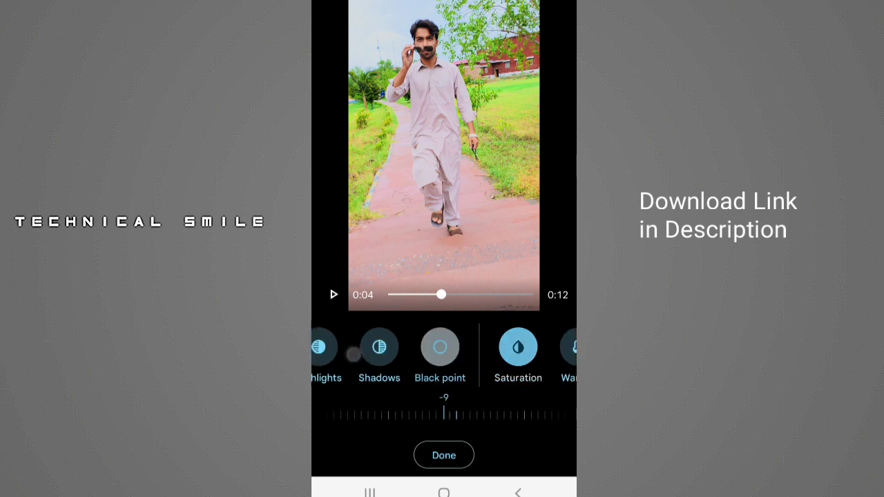
drag(509, 418, 492, 424)
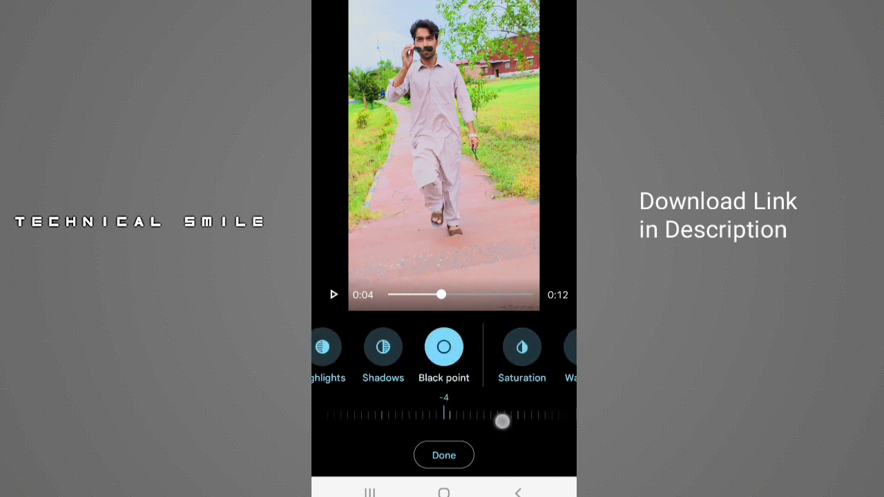
- Raise shadows from 12 to 31 and lower the white point to -59
drag(391, 360, 474, 373)
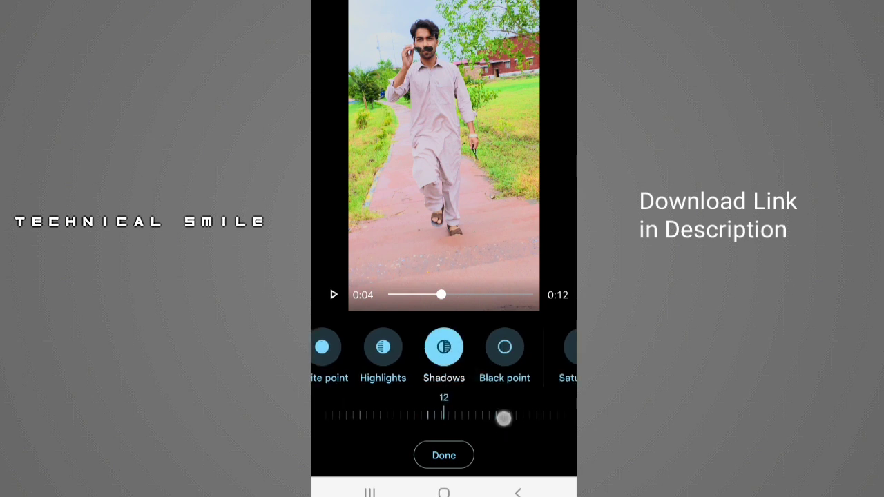
mouse_move(503, 418)
mouse_down()
mouse_move(476, 423)
mouse_move(490, 413)
mouse_up()
drag(435, 354, 490, 355)
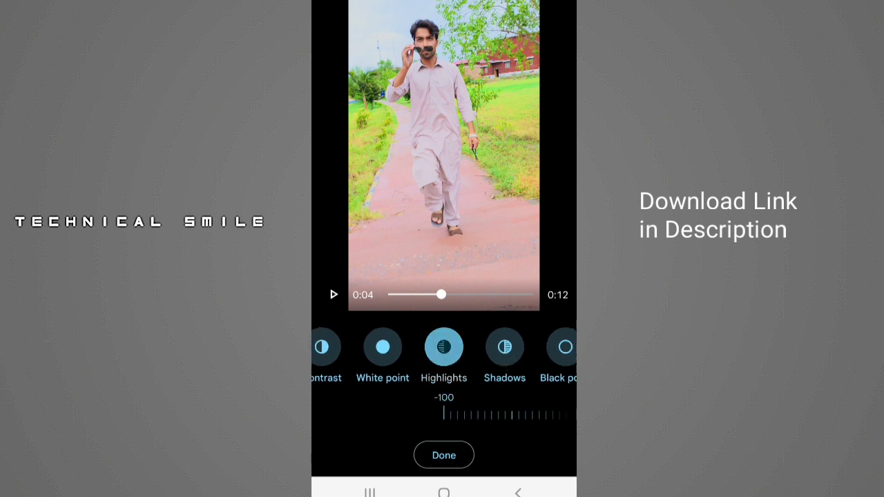
click(385, 347)
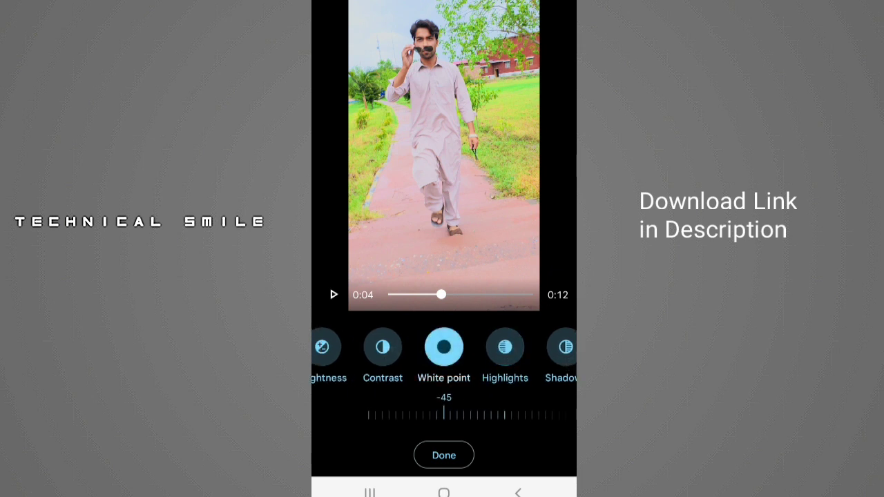
mouse_move(516, 415)
mouse_down()
mouse_move(531, 415)
mouse_move(473, 420)
mouse_up()
click(383, 347)
click(382, 347)
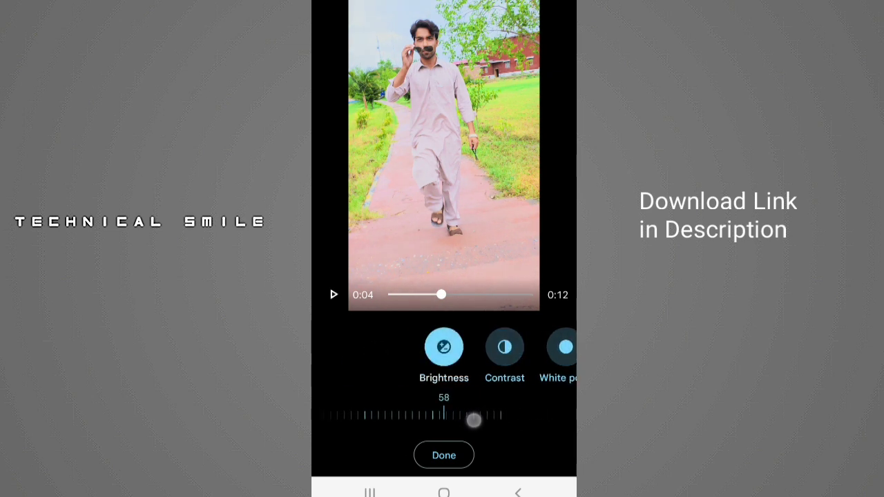
- Preview the graded clip, finish editing, and save it as a copy
click(332, 291)
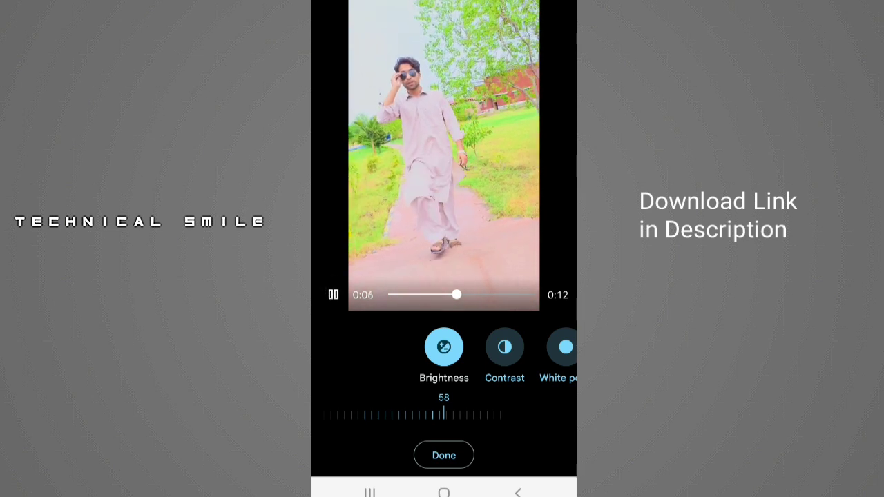
click(335, 294)
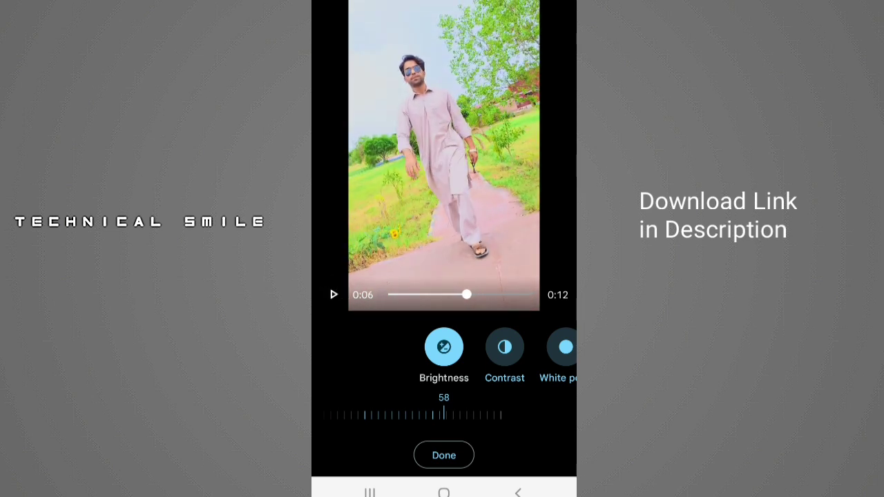
click(456, 454)
click(530, 458)
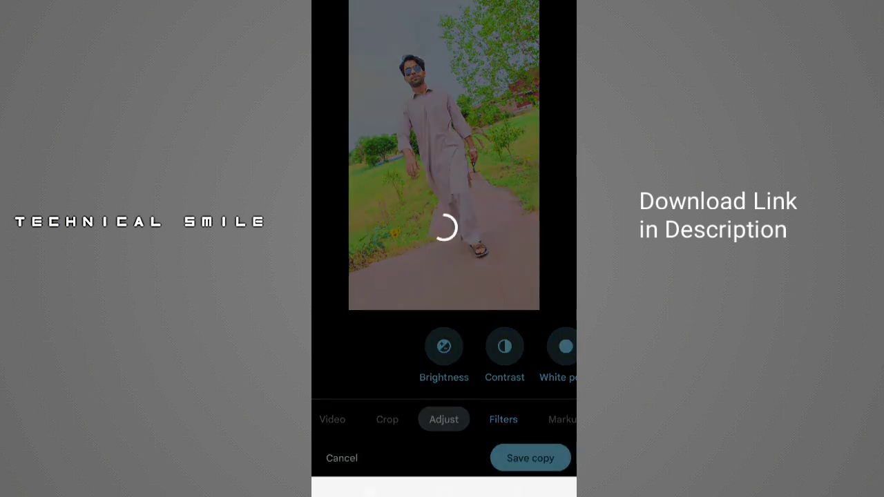
- Bring up the phone's full app list from the home screen
click(543, 447)
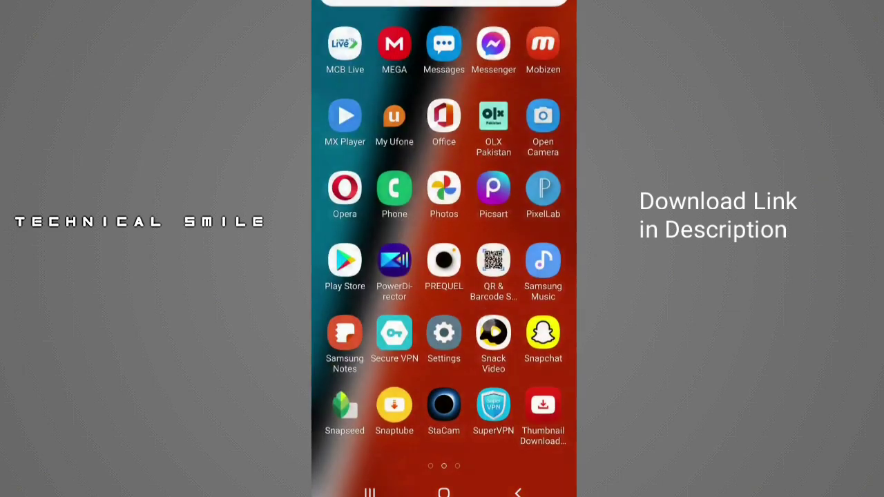
mouse_move(524, 290)
mouse_down()
mouse_move(359, 290)
mouse_move(525, 290)
mouse_up()
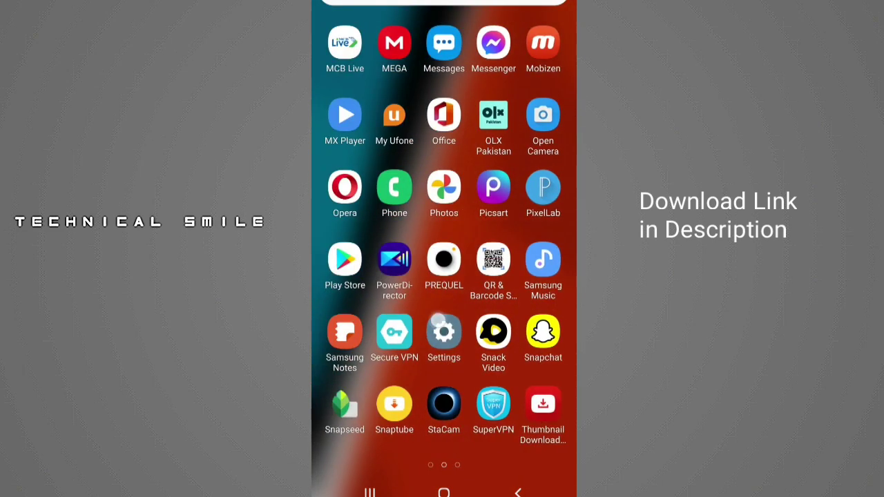
drag(359, 290, 525, 290)
- Launch CapCut, start a new project, and browse to the Camera album holding the house video
click(542, 188)
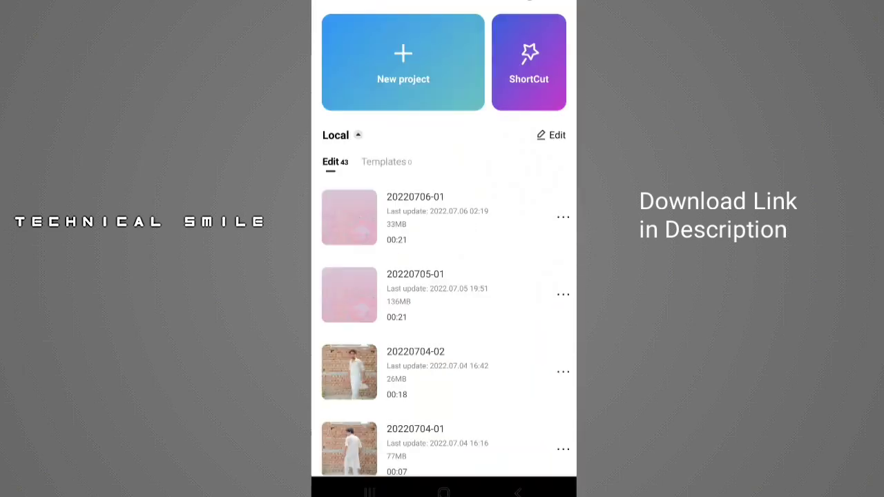
click(402, 59)
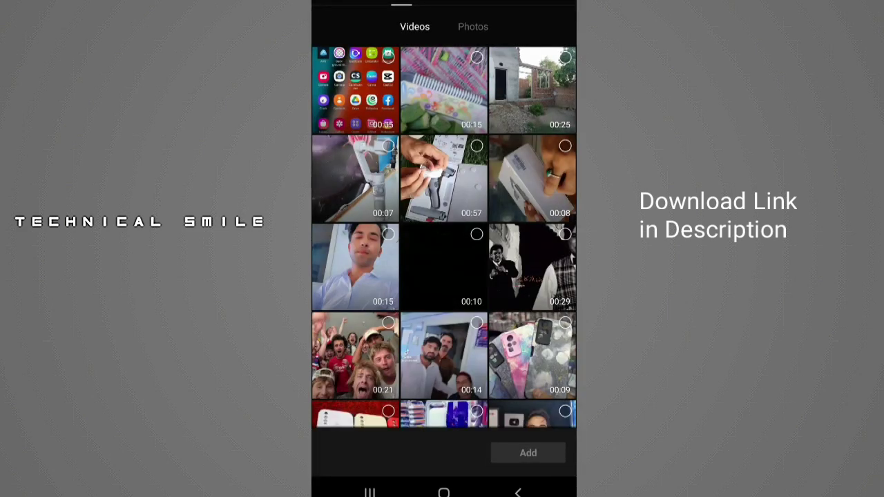
click(402, 5)
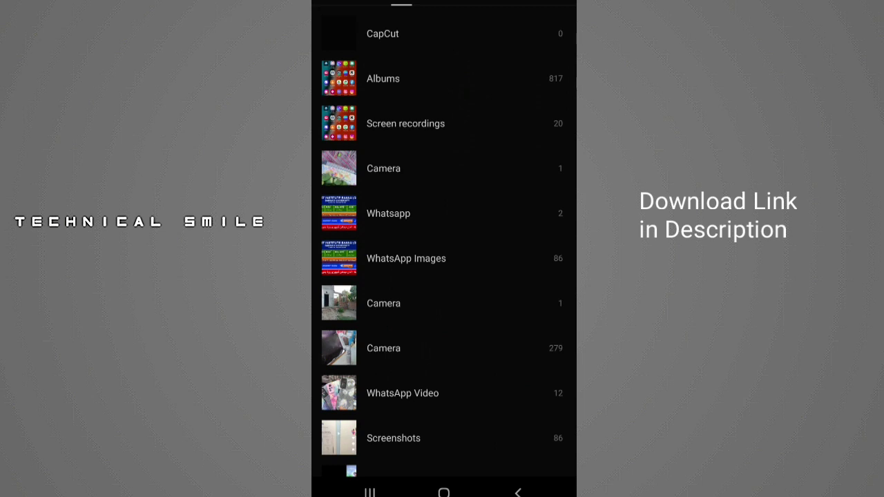
click(383, 168)
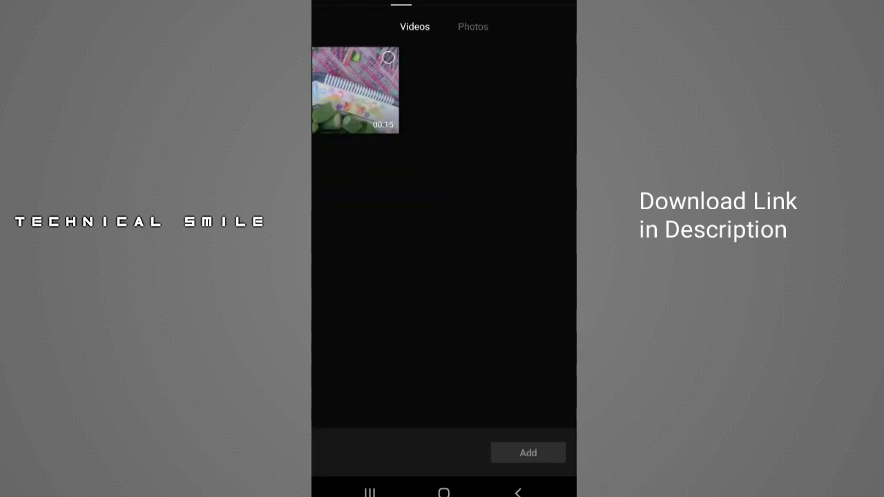
click(487, 26)
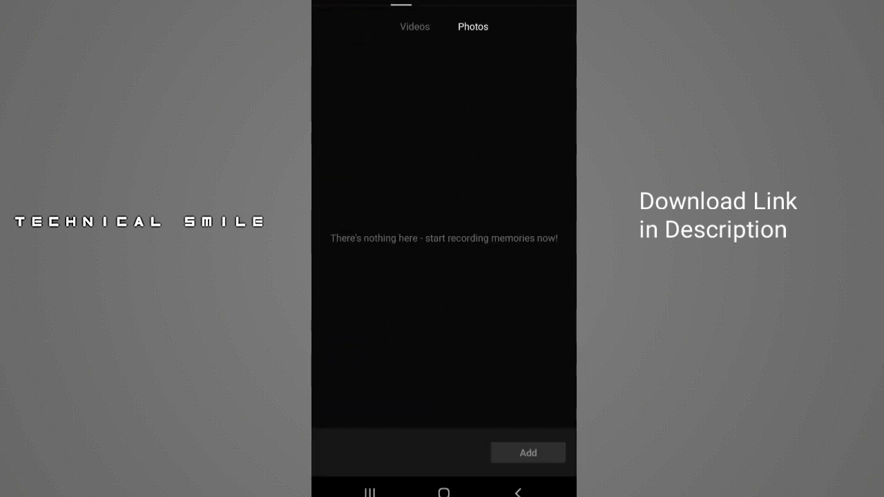
click(401, 4)
click(419, 172)
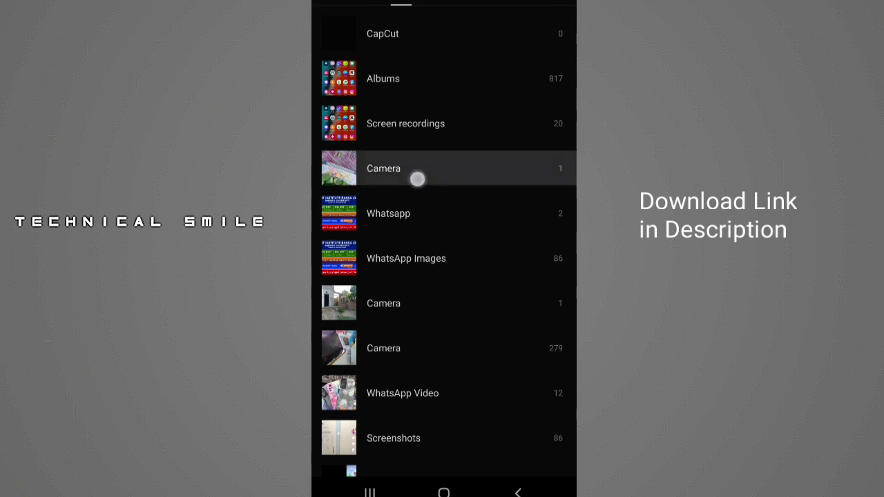
click(401, 4)
scroll(493, 312, down, 2)
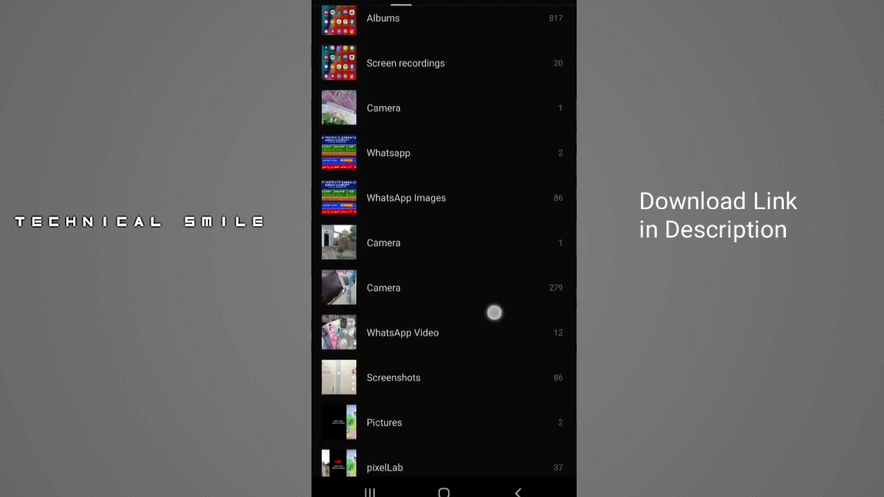
click(438, 241)
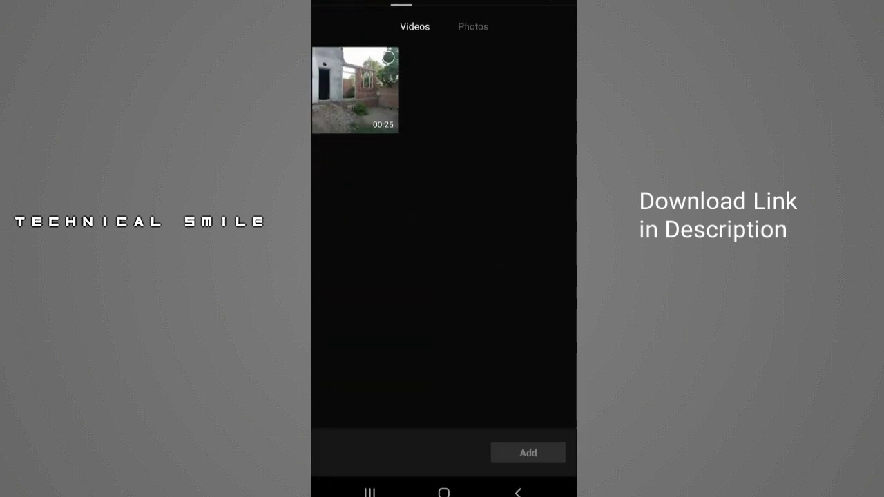
- Scroll the videos grid and select the 00:12 clip of the man walking
scroll(444, 238, down, 5)
scroll(444, 237, down, 5)
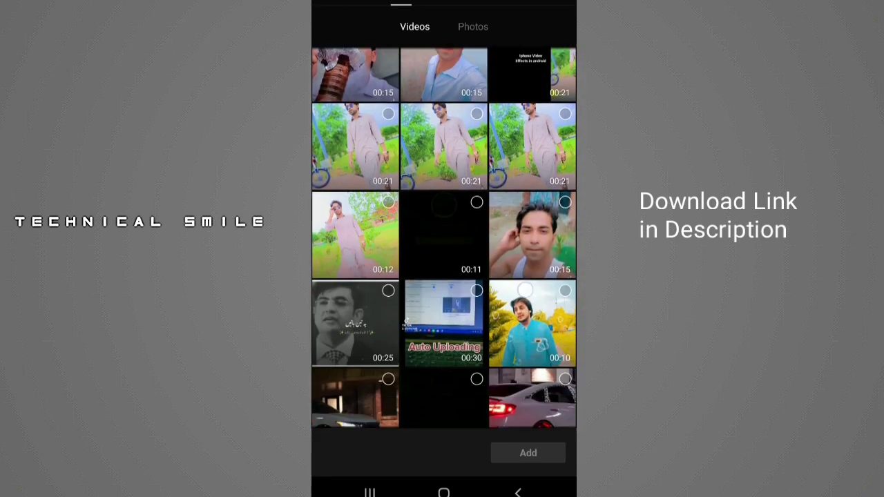
scroll(521, 285, down, 5)
scroll(521, 285, down, 5)
scroll(493, 367, down, 5)
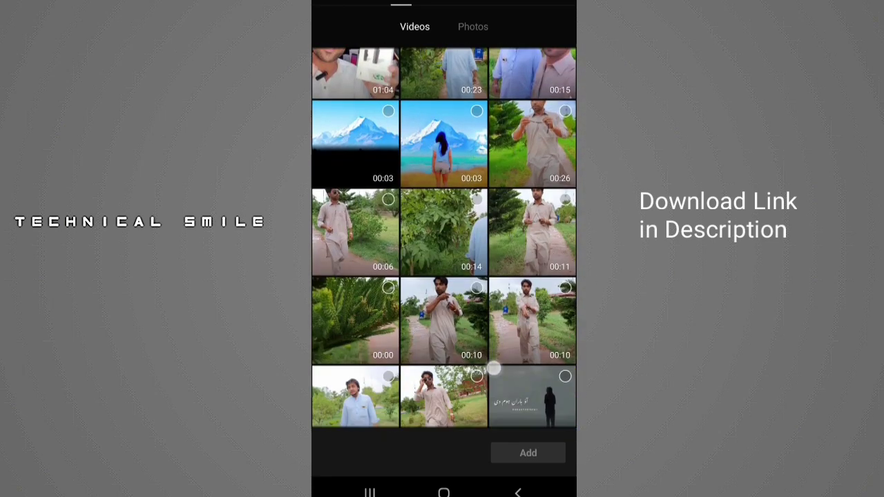
scroll(541, 261, down, 2)
scroll(511, 325, up, 2)
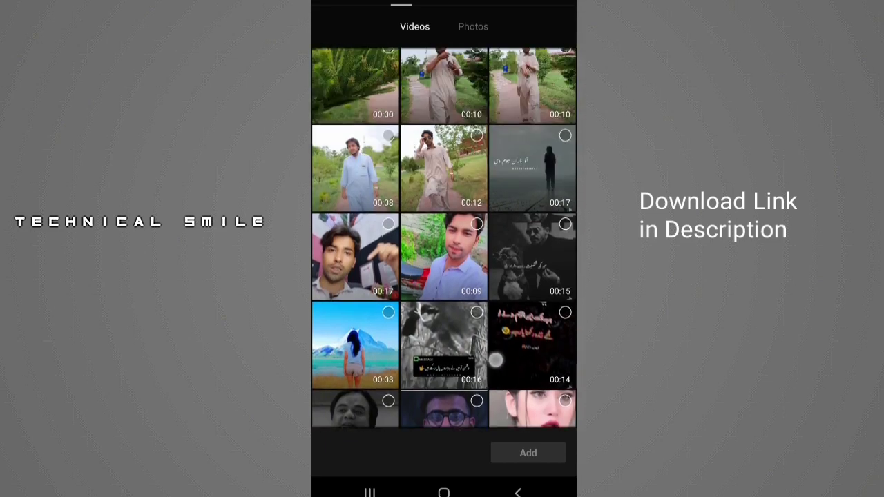
scroll(493, 364, up, 2)
scroll(539, 290, down, 5)
scroll(546, 263, down, 5)
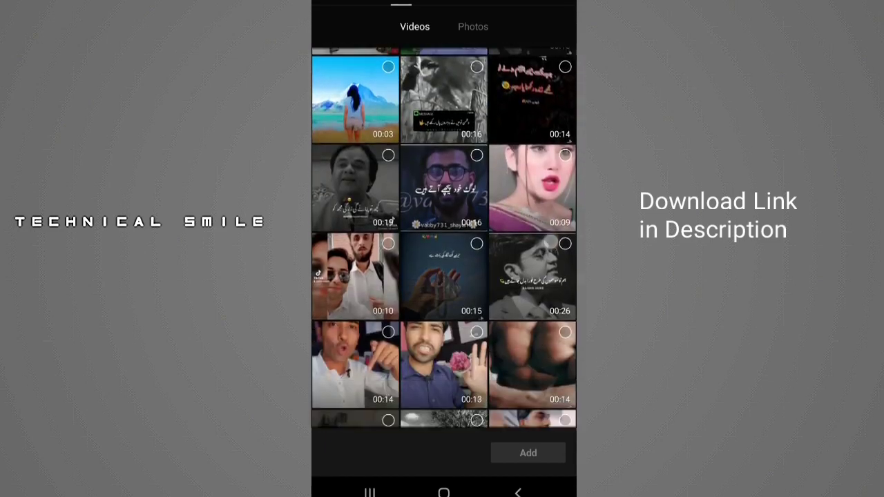
scroll(558, 232, down, 5)
scroll(557, 233, down, 5)
scroll(557, 232, down, 3)
scroll(558, 233, down, 2)
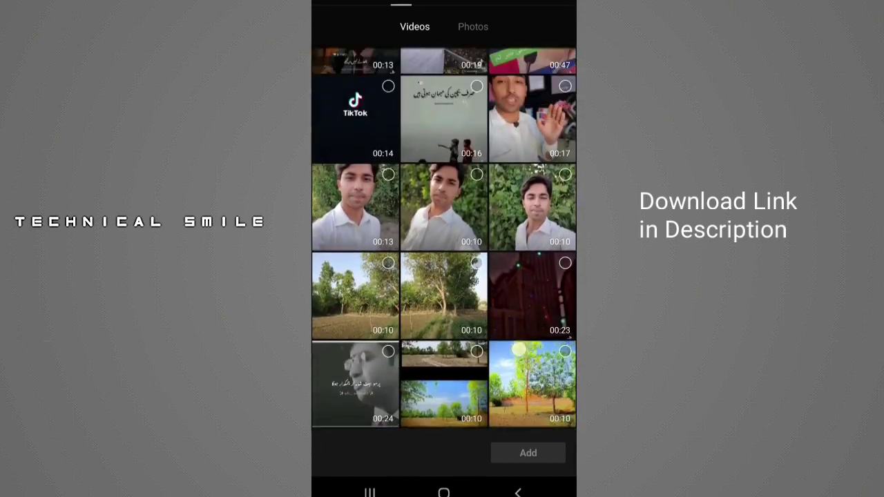
scroll(496, 353, up, 10)
scroll(496, 353, down, 10)
scroll(546, 256, down, 5)
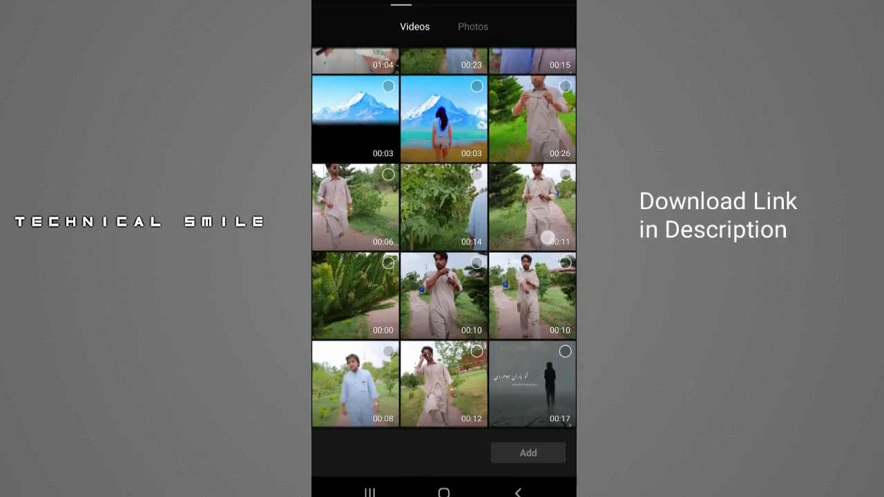
scroll(545, 228, up, 3)
scroll(546, 228, up, 2)
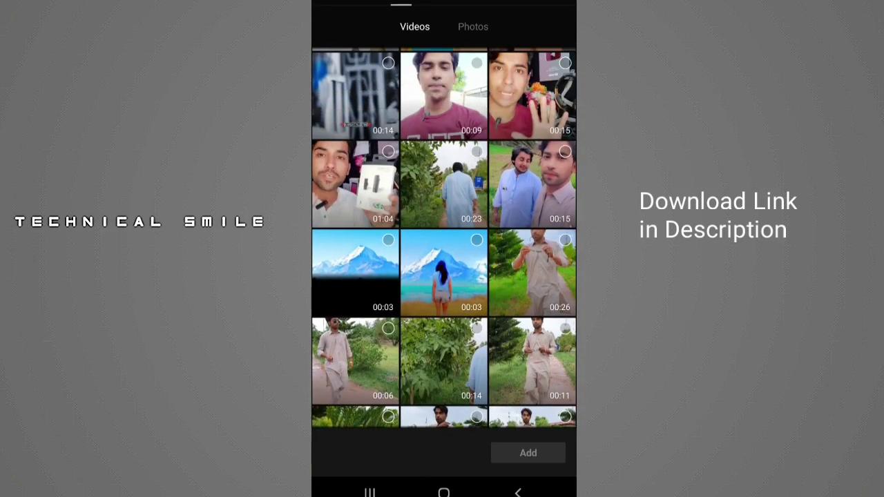
scroll(546, 228, down, 5)
scroll(444, 256, up, 2)
scroll(443, 256, up, 3)
scroll(443, 255, up, 3)
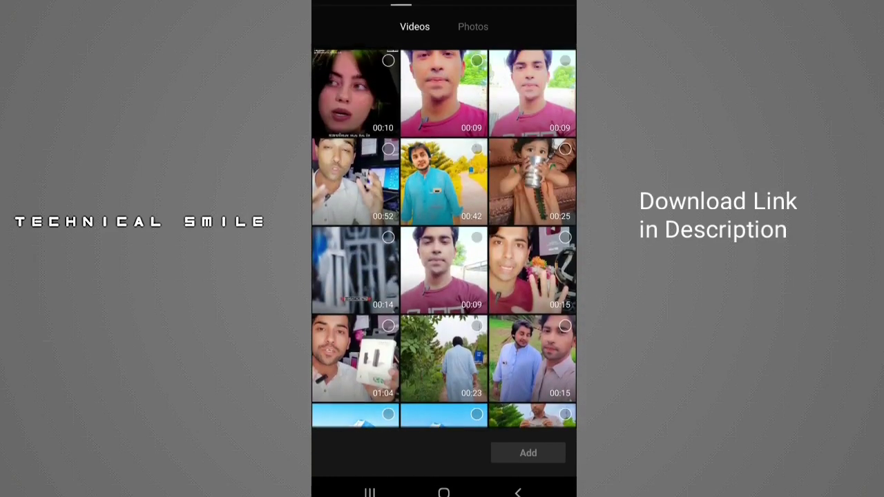
scroll(444, 256, up, 3)
scroll(443, 256, up, 5)
click(389, 233)
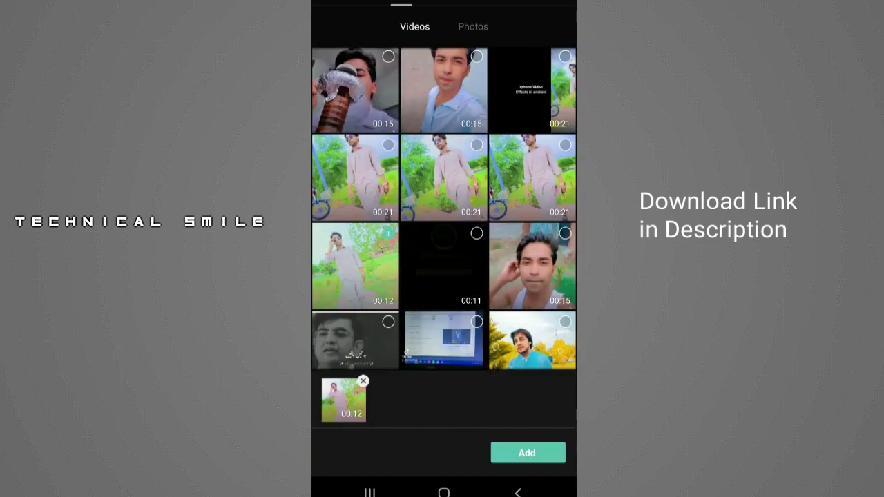
- Add the clip, split it at about 00:02, and delete the blurry opening part
click(527, 453)
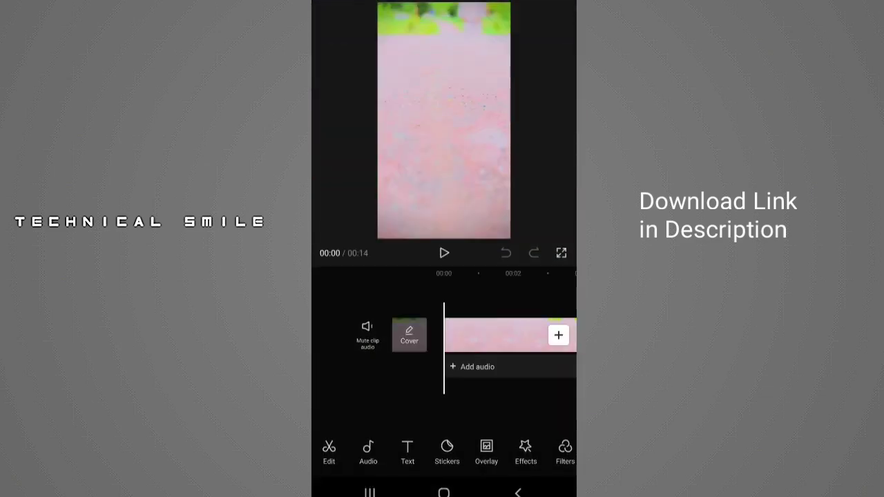
mouse_move(509, 391)
mouse_down()
mouse_move(416, 401)
mouse_move(502, 381)
mouse_move(476, 403)
mouse_up()
click(492, 335)
click(366, 449)
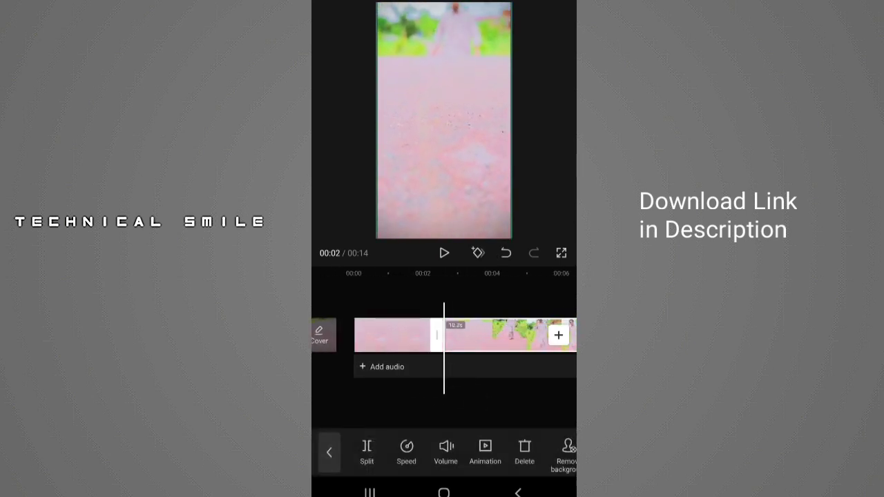
click(524, 451)
drag(517, 393, 450, 401)
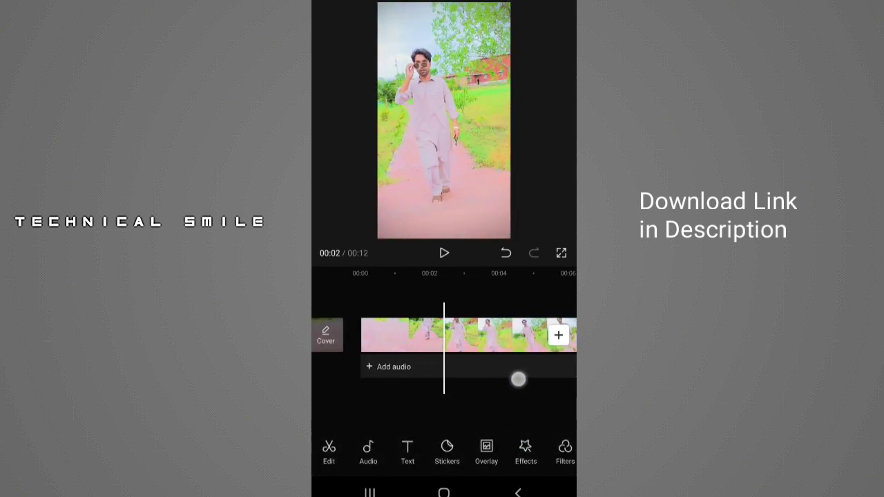
click(483, 335)
drag(511, 452, 407, 456)
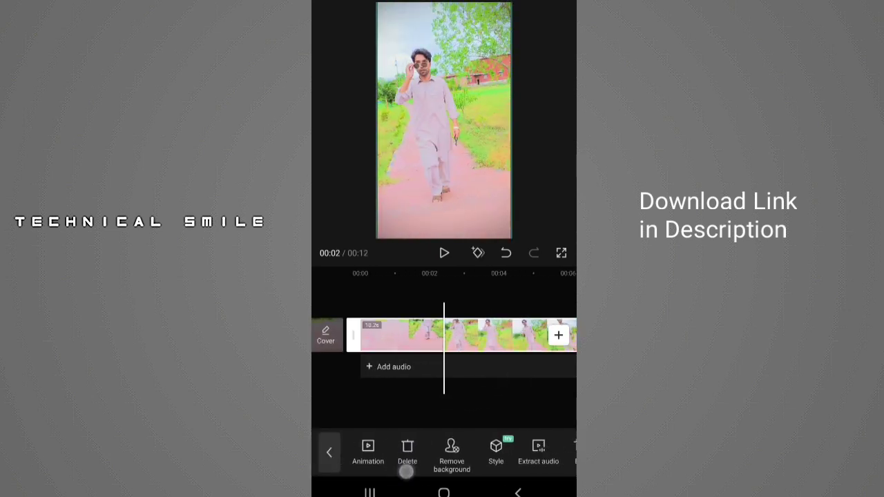
drag(514, 452, 414, 473)
drag(515, 448, 489, 449)
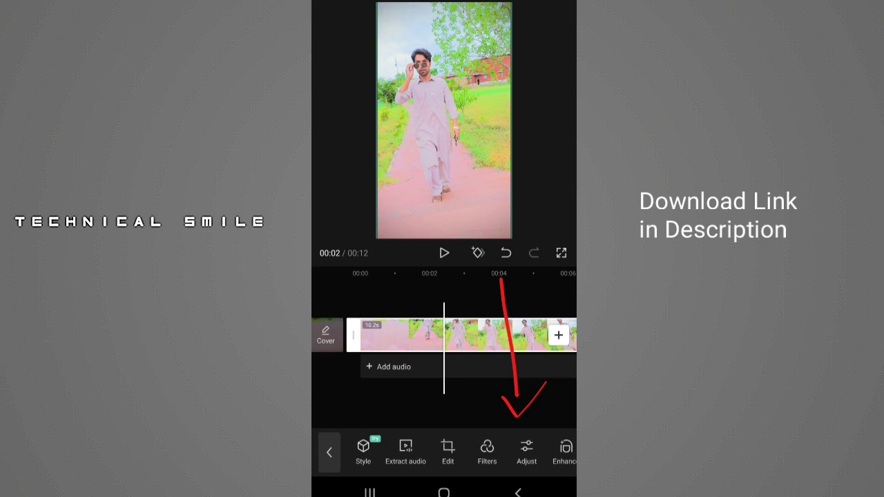
- In HSL, shift the green hue and saturation and darken greens to about -47
click(527, 450)
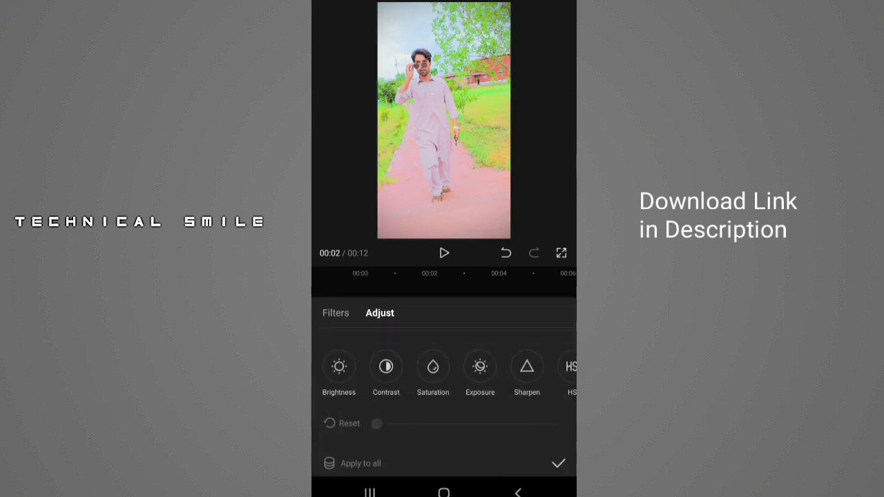
mouse_move(540, 392)
mouse_down()
mouse_move(493, 392)
mouse_move(400, 416)
mouse_up()
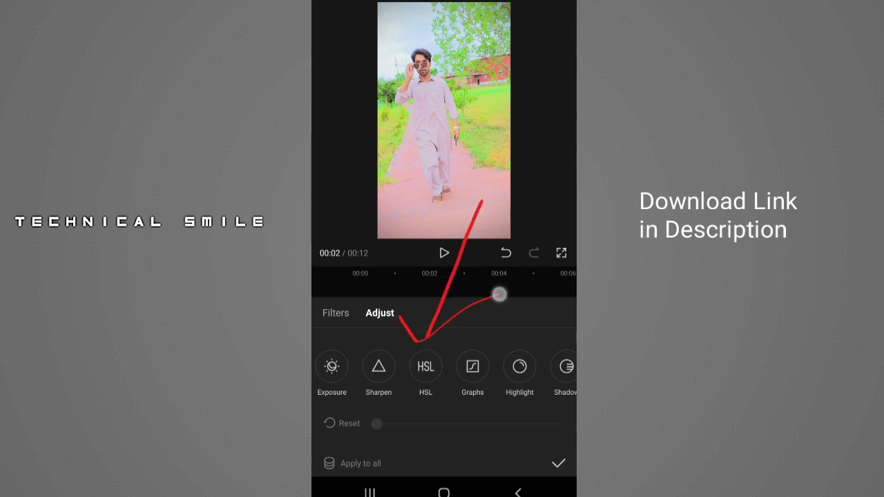
click(417, 371)
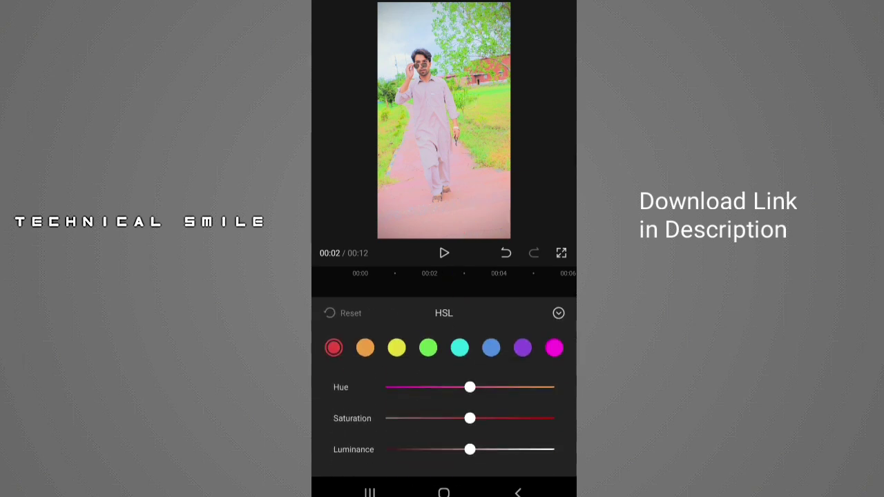
click(428, 347)
mouse_move(470, 418)
mouse_down()
mouse_move(545, 418)
mouse_move(490, 418)
mouse_up()
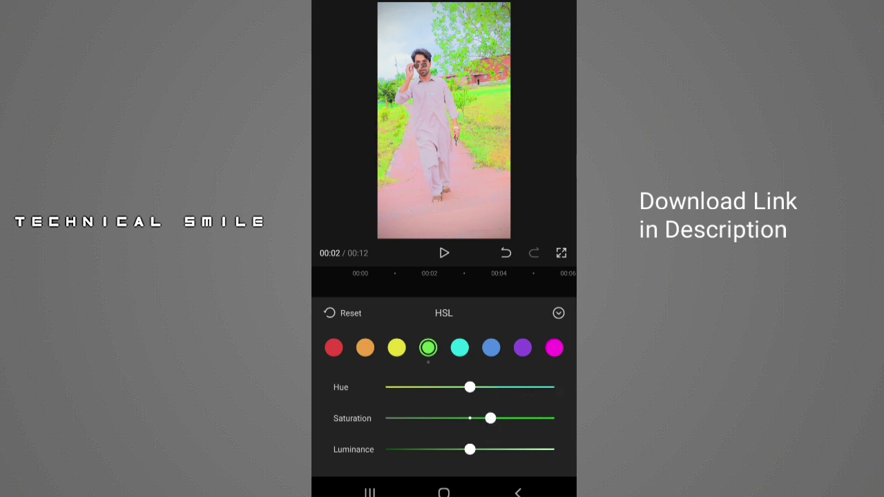
drag(470, 387, 497, 387)
drag(470, 450, 430, 450)
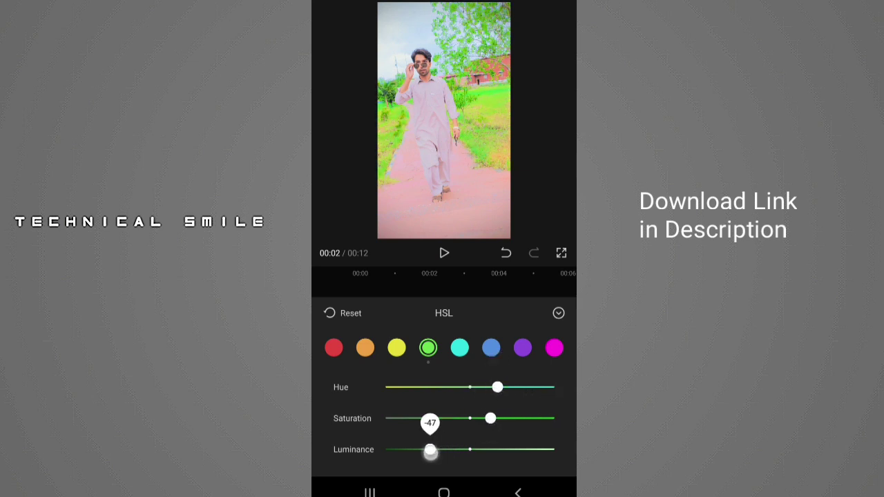
- Max out blue and cyan saturation, darken both, and shift the blue hue to -10
click(491, 347)
drag(470, 418, 554, 417)
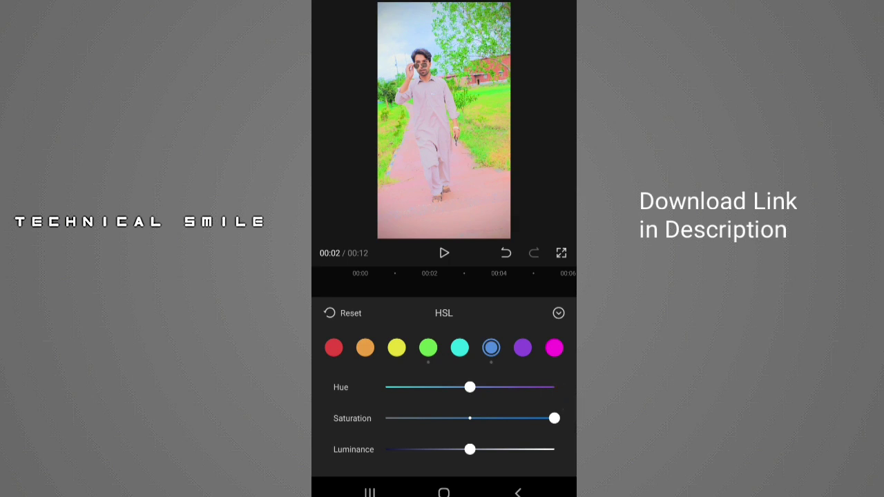
drag(470, 450, 414, 450)
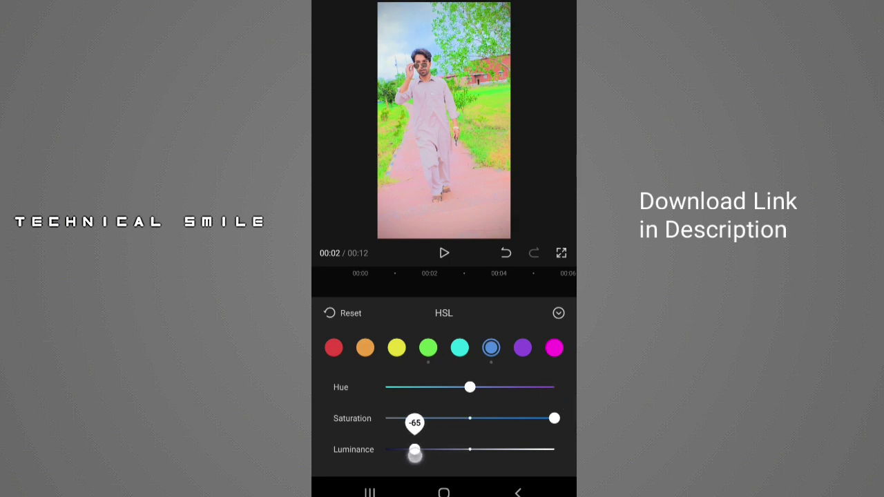
drag(470, 387, 460, 399)
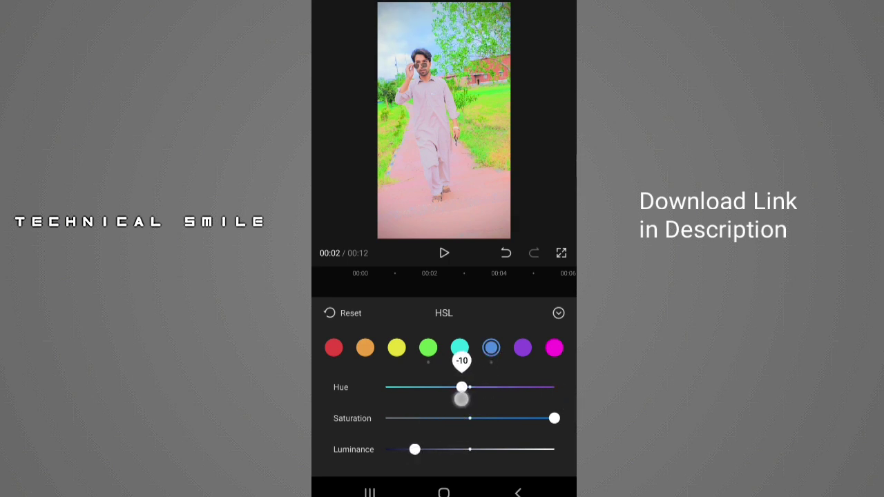
click(460, 348)
drag(469, 418, 567, 428)
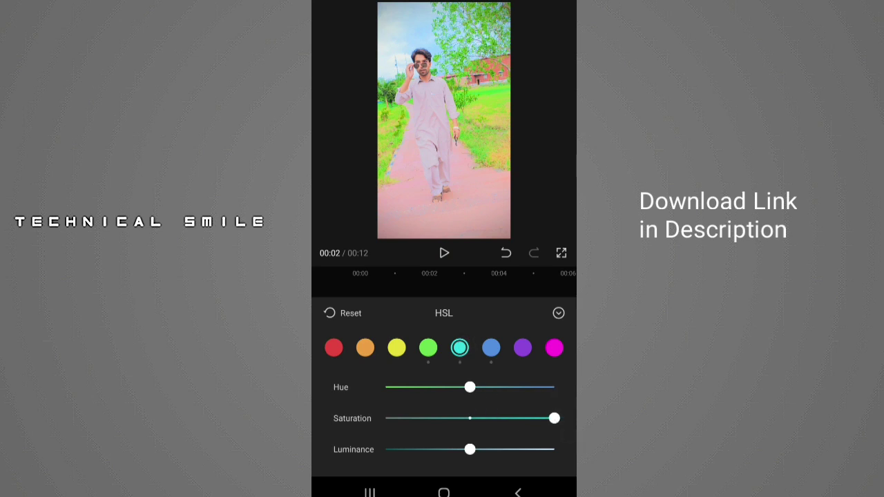
drag(470, 450, 397, 450)
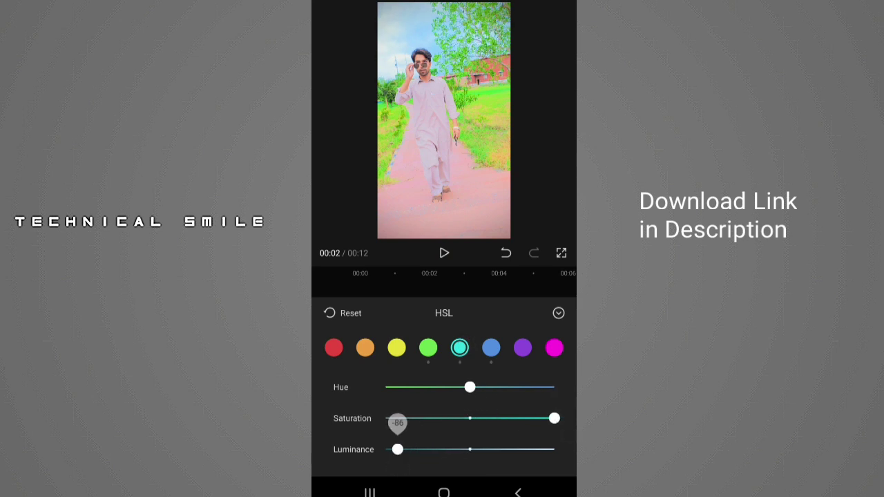
- Brighten orange, set yellow to hue 38 and saturation 84, and preview the grade
click(366, 347)
drag(472, 418, 442, 418)
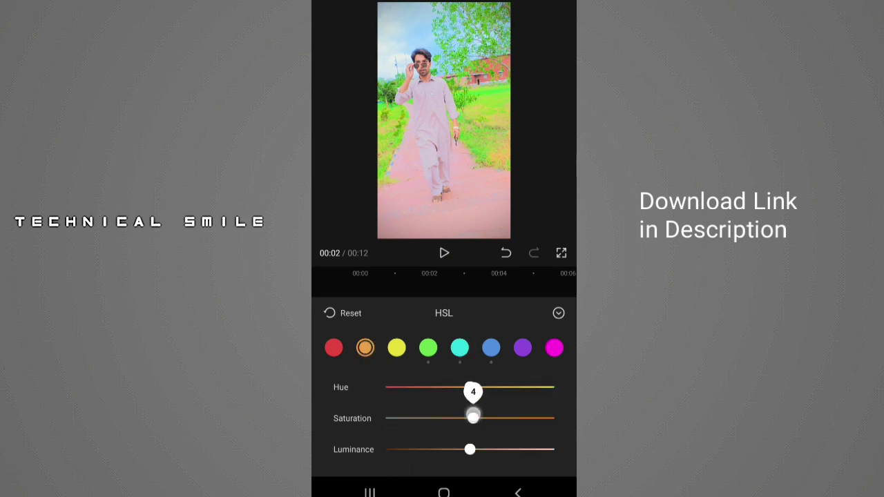
drag(470, 450, 523, 449)
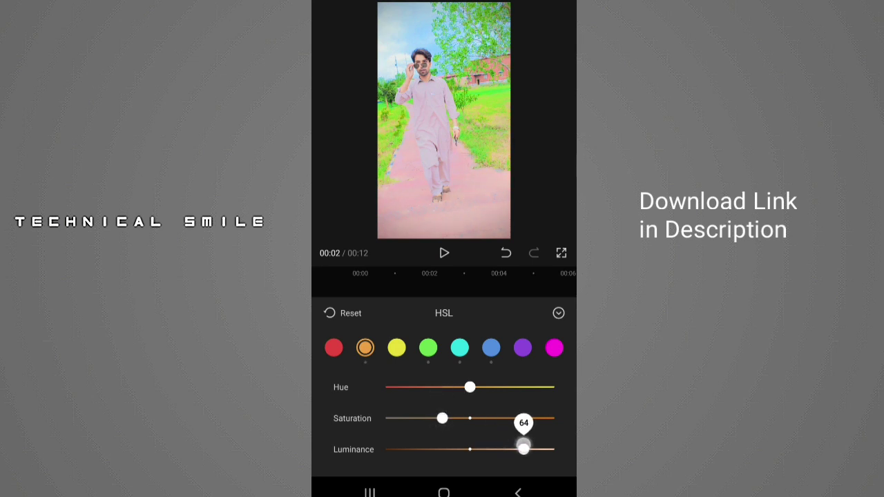
drag(442, 418, 541, 418)
click(398, 347)
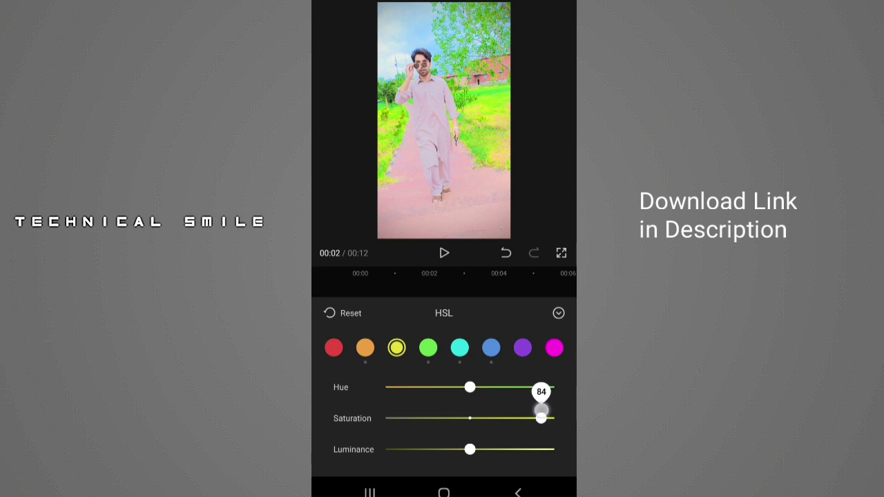
drag(470, 387, 502, 388)
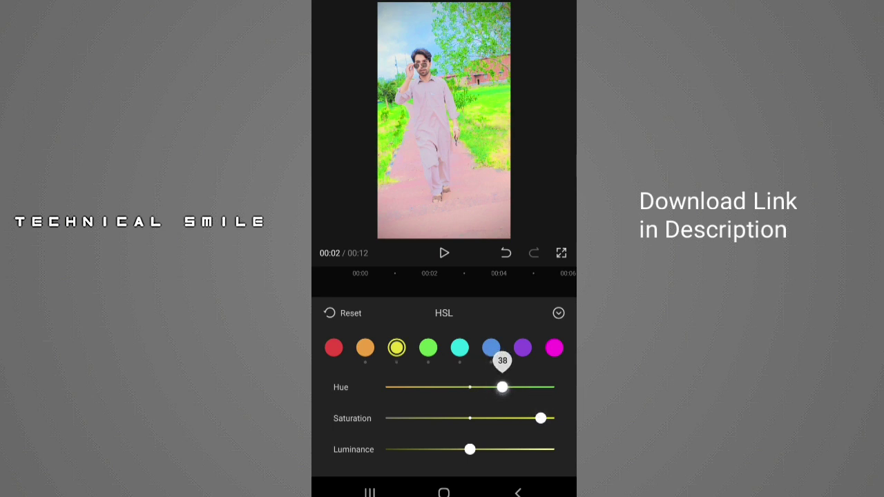
click(444, 253)
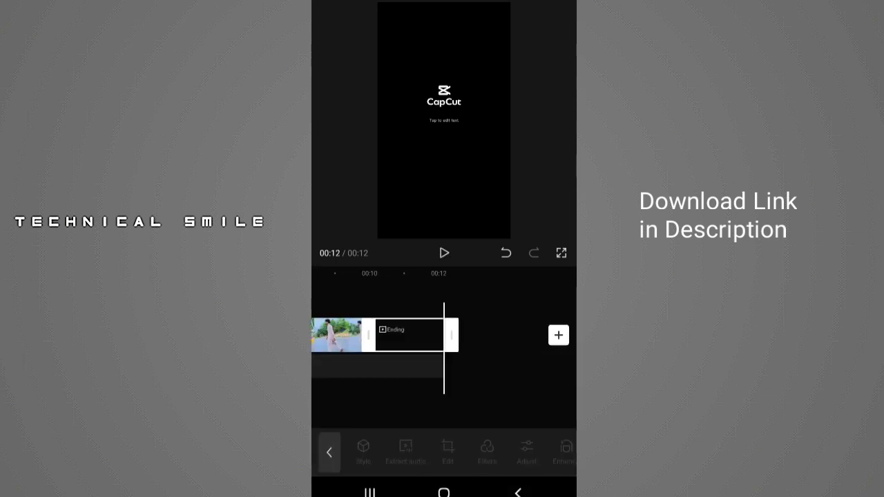
- Delete the Ending clip and split the walking clip at 00:03
click(418, 331)
click(525, 455)
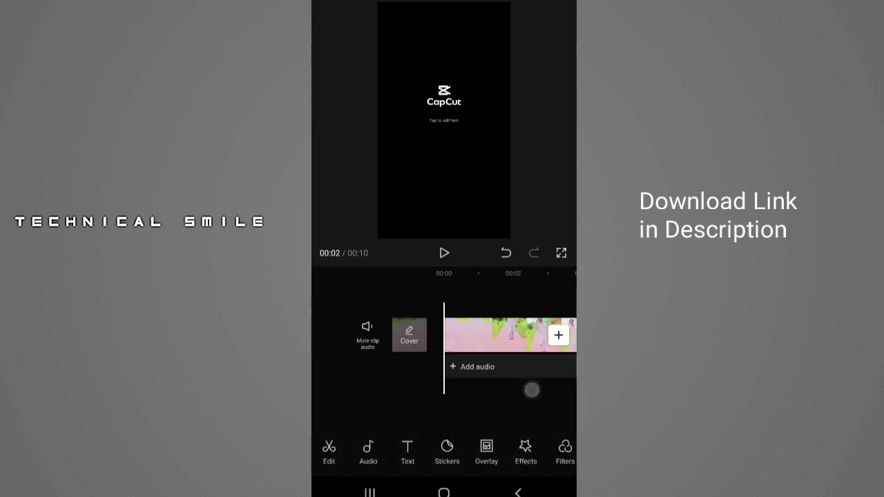
drag(531, 389, 451, 404)
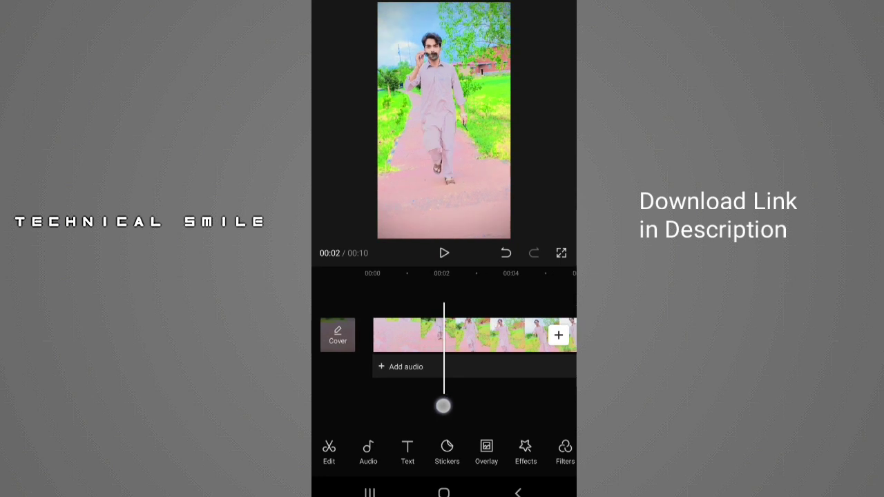
click(478, 330)
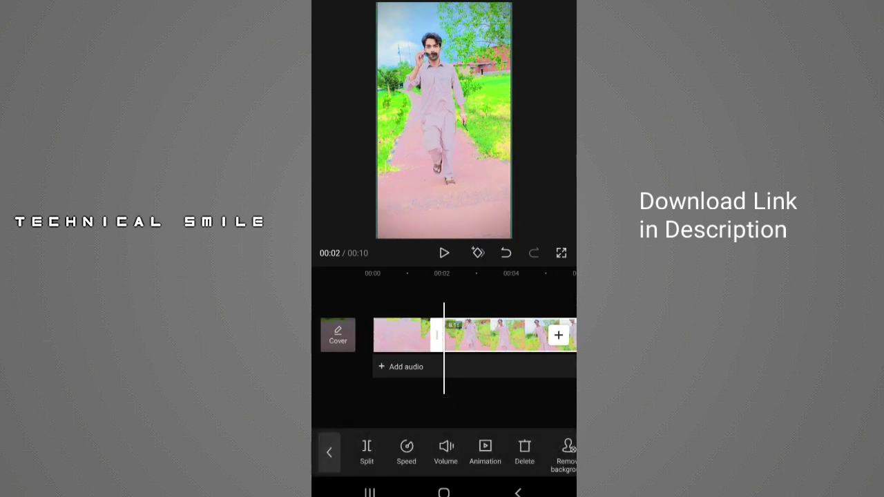
drag(540, 386, 474, 399)
click(367, 450)
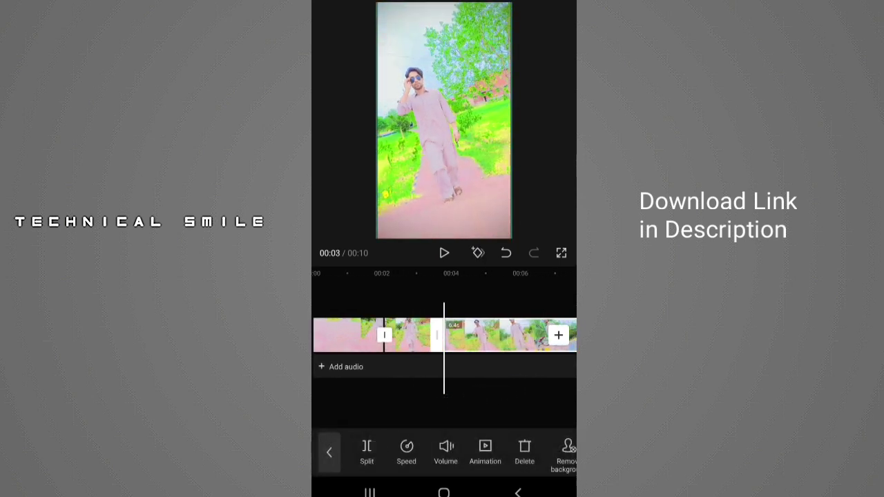
- Slow the 1.7-second section to 0.4x with Better quality, cancelling smooth slow-motion processing
click(414, 450)
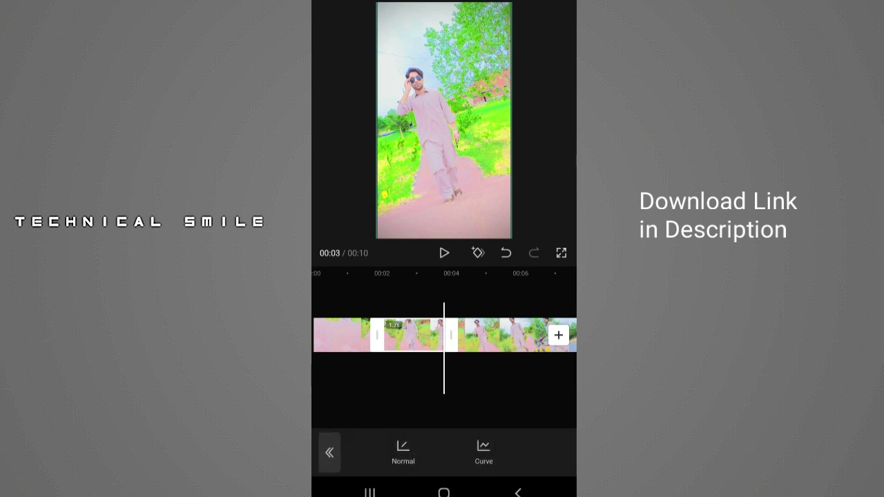
click(403, 450)
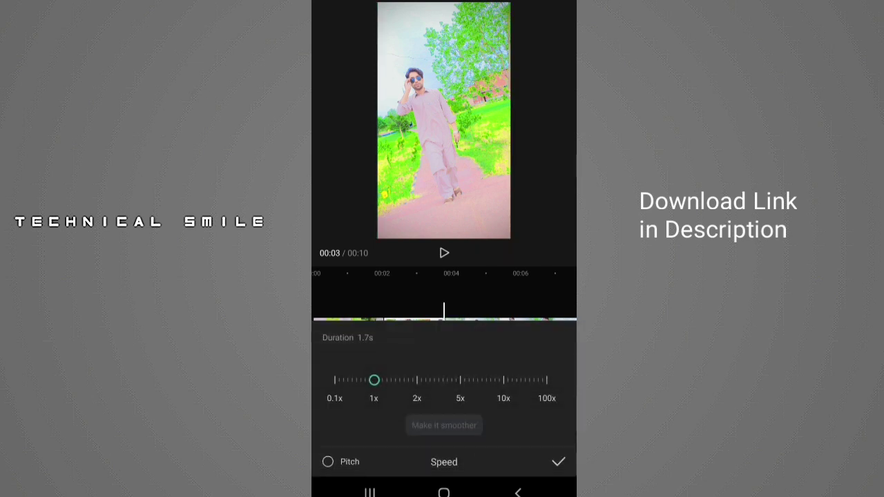
drag(374, 398, 349, 400)
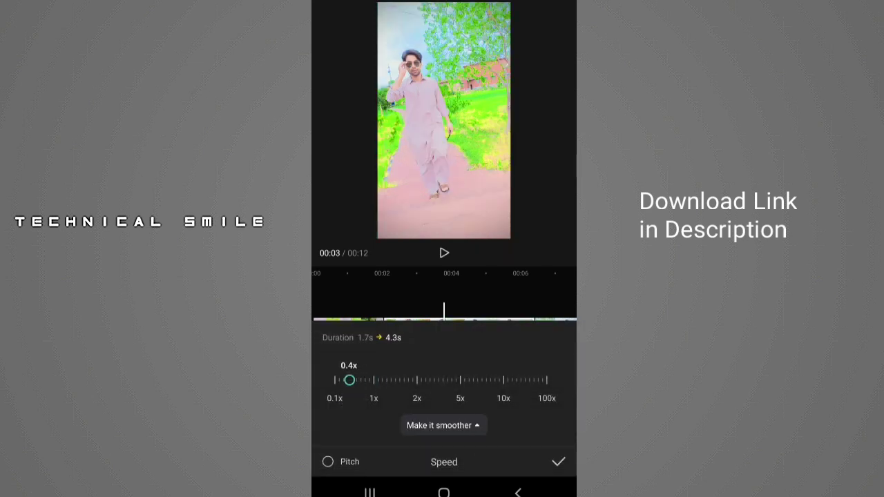
click(469, 425)
click(459, 400)
click(558, 461)
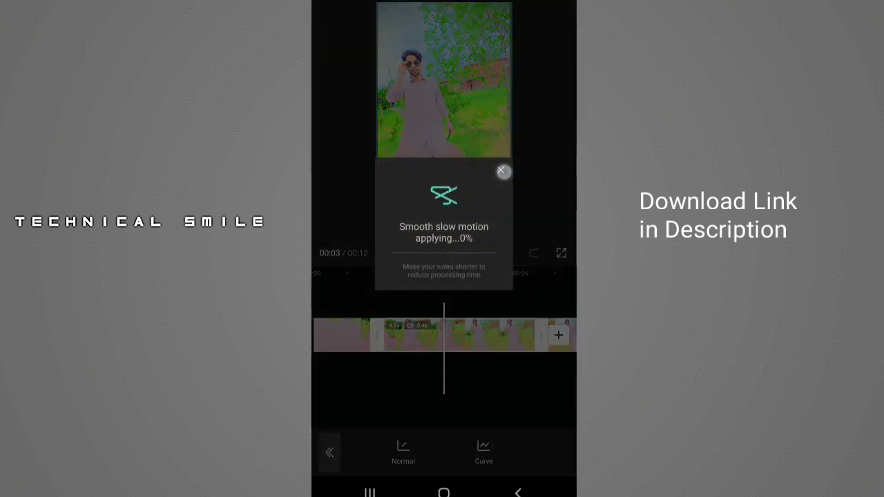
click(503, 171)
drag(512, 373, 436, 383)
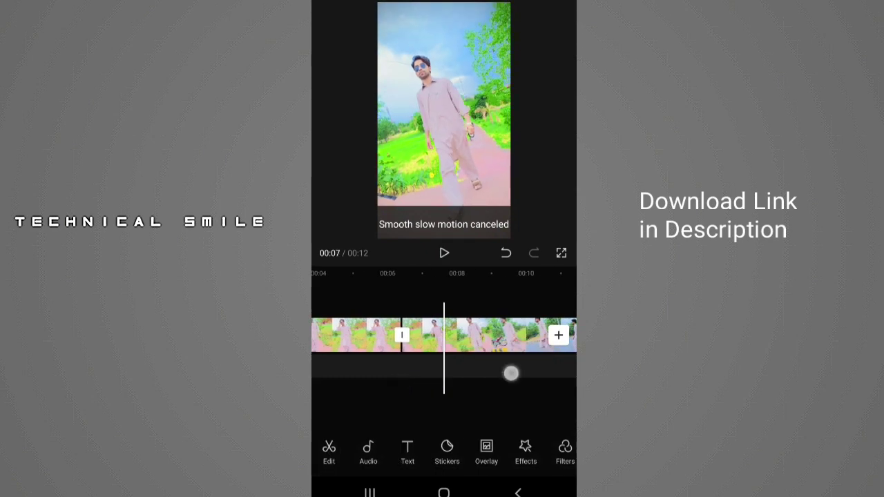
mouse_move(507, 366)
mouse_down()
mouse_move(538, 367)
mouse_move(492, 363)
mouse_move(435, 395)
mouse_move(461, 392)
mouse_move(488, 371)
mouse_up()
- Slow the section near 00:09 to 0.5x (2.0s to 4.1s) without smoothing, then play the video
click(505, 364)
click(406, 452)
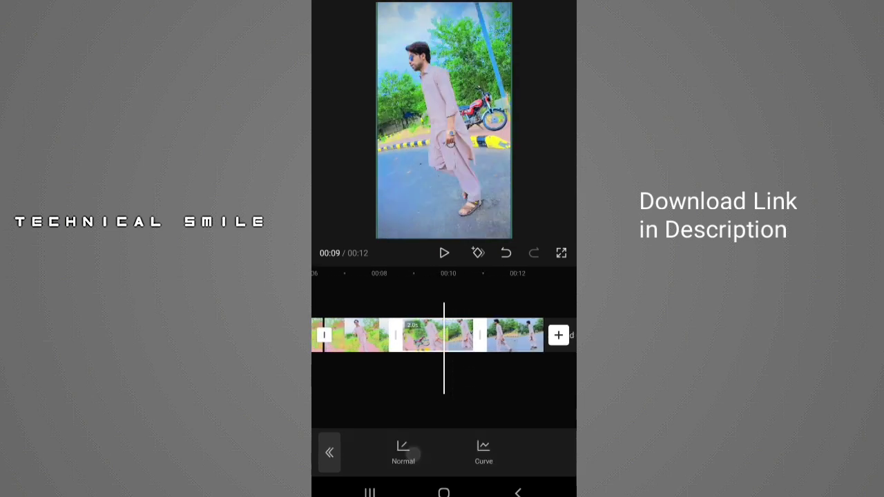
click(402, 452)
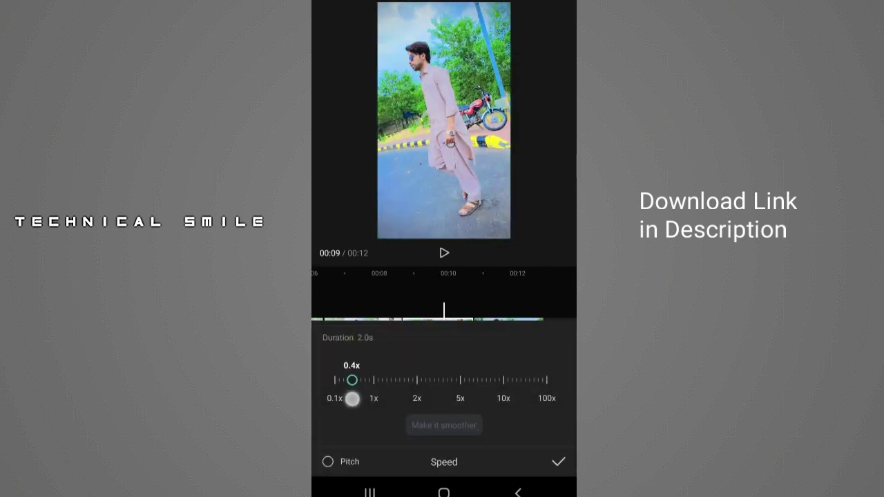
drag(352, 399, 354, 399)
click(471, 426)
click(459, 399)
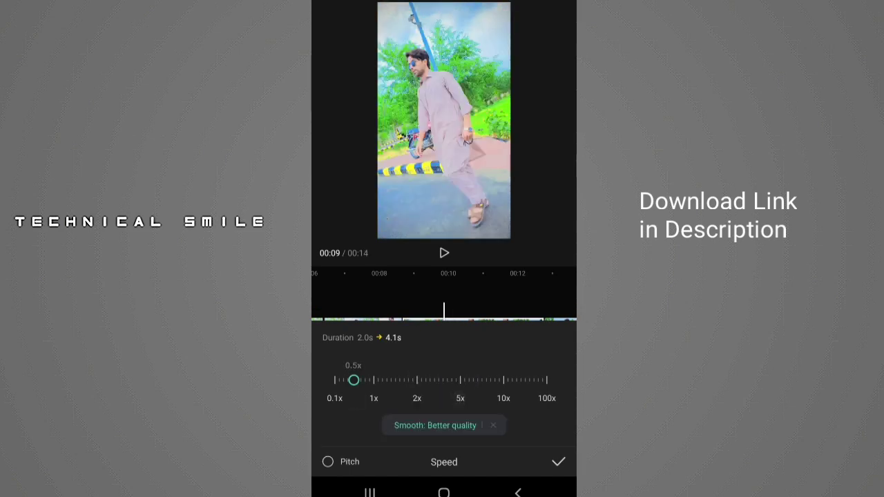
click(558, 462)
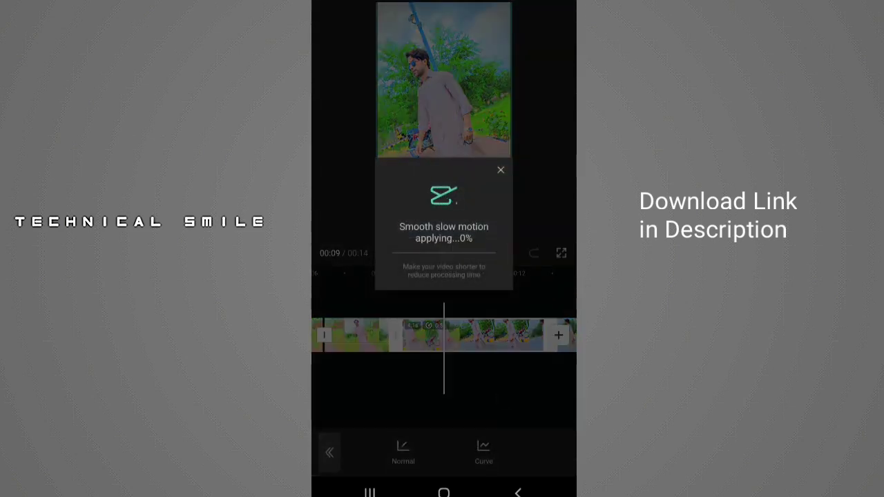
click(501, 170)
drag(527, 385, 573, 385)
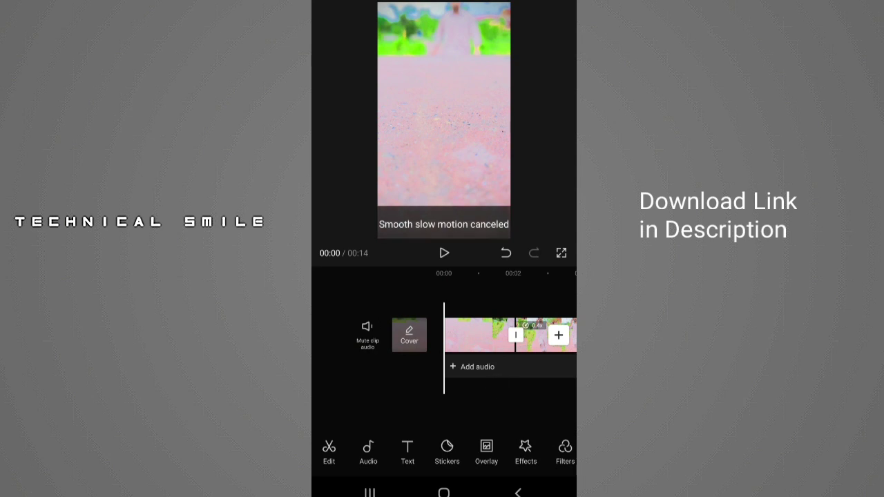
click(444, 253)
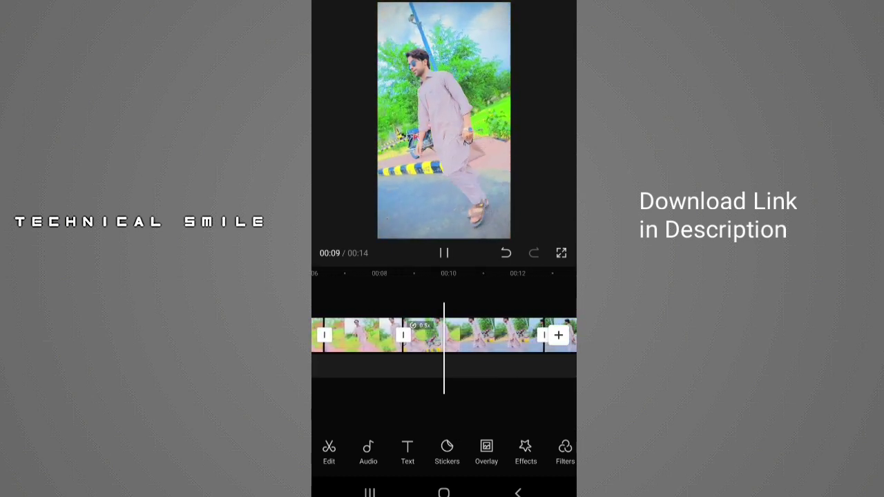
drag(532, 385, 474, 393)
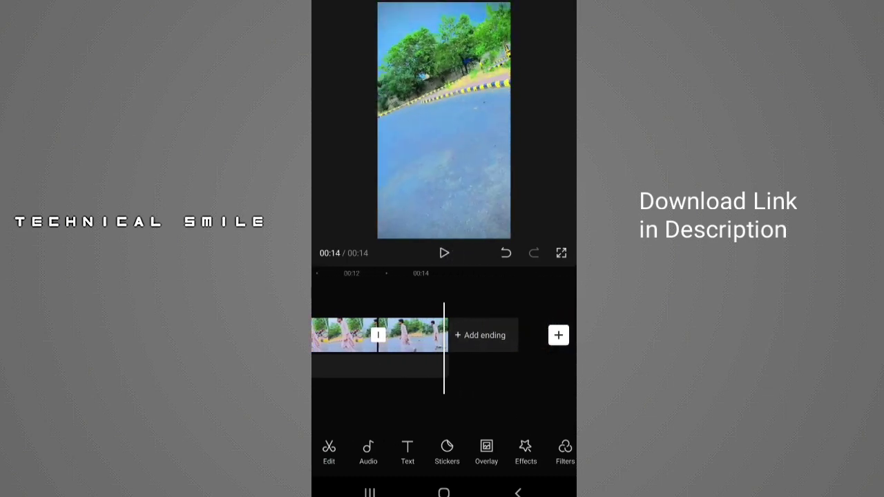
drag(386, 338, 553, 339)
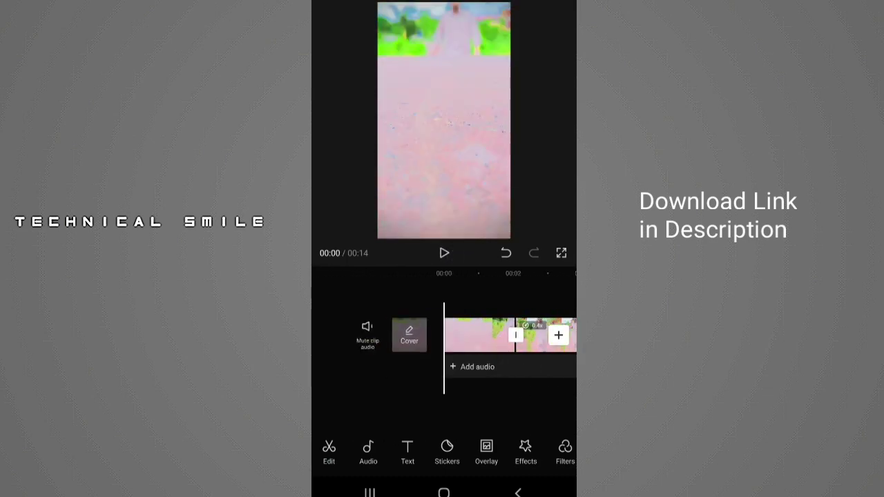